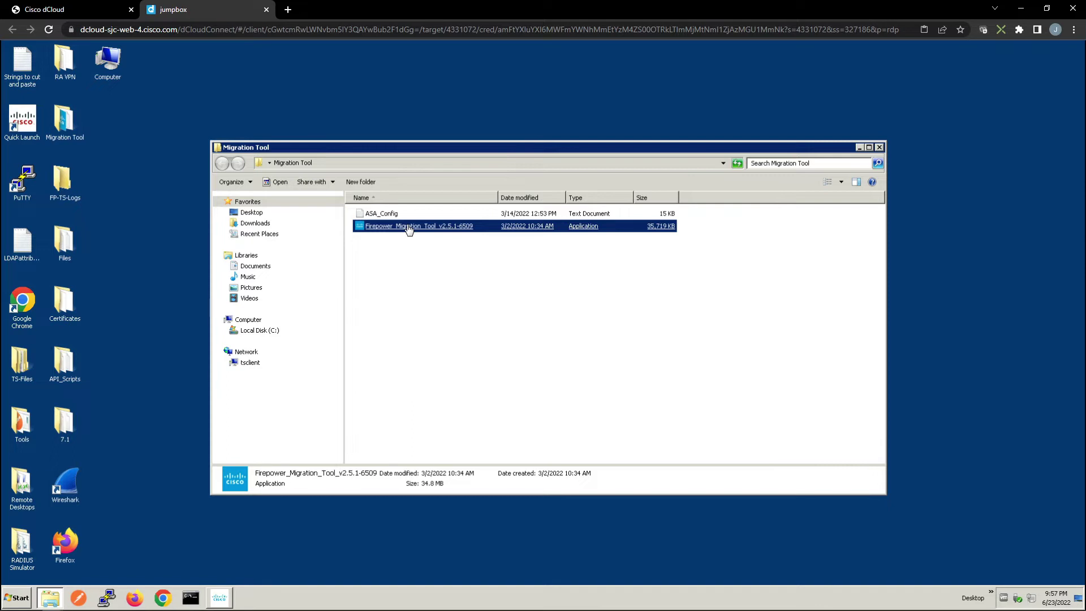
Launch Firepower_Migration_Tool_v2.5.1-6509 from the Migration Tool folder, allowing it past the security warning
double_click(408, 228)
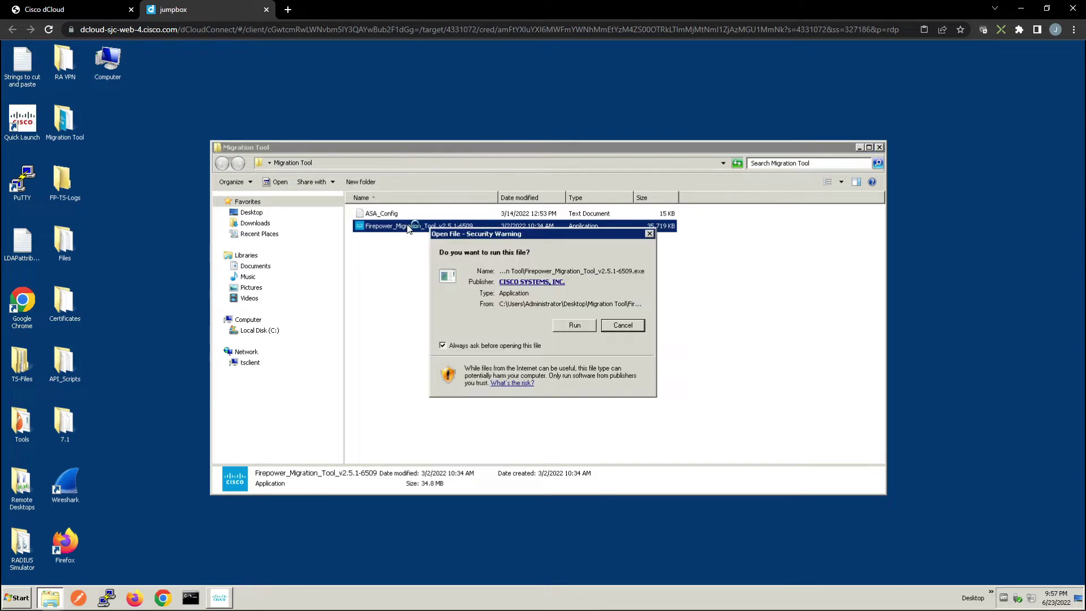
left_click(575, 320)
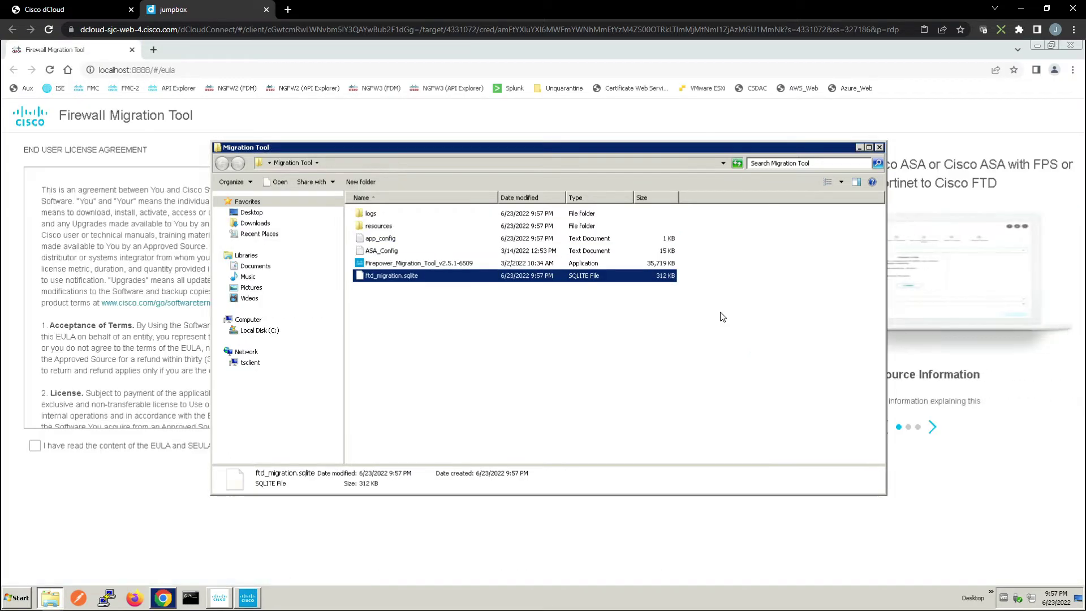
Accept the EULA and SEULA terms, then continue through the redirect to the Cisco login page
left_click(859, 147)
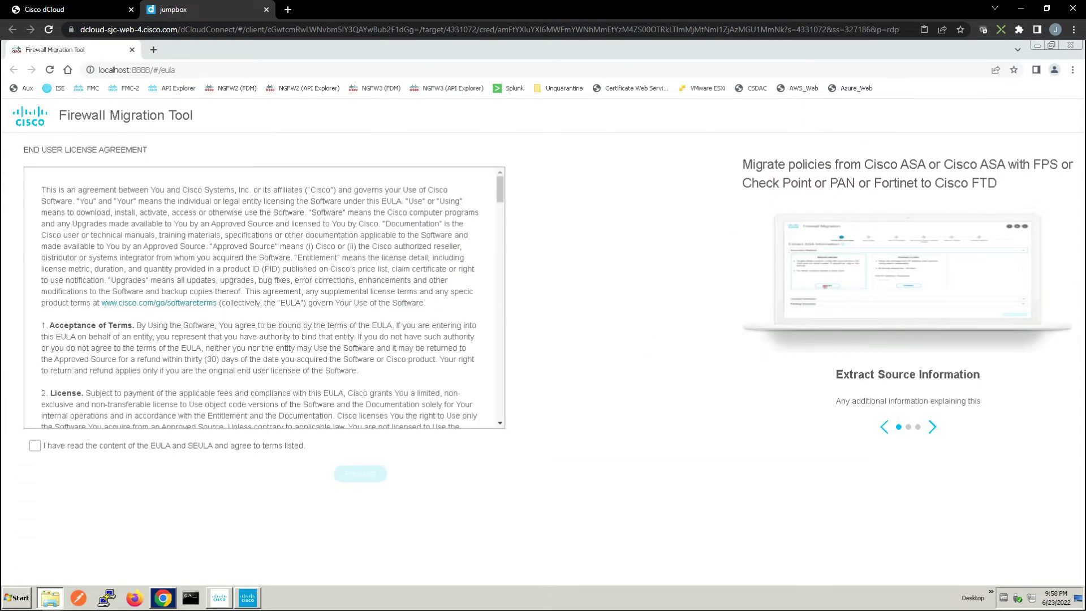
left_click(34, 446)
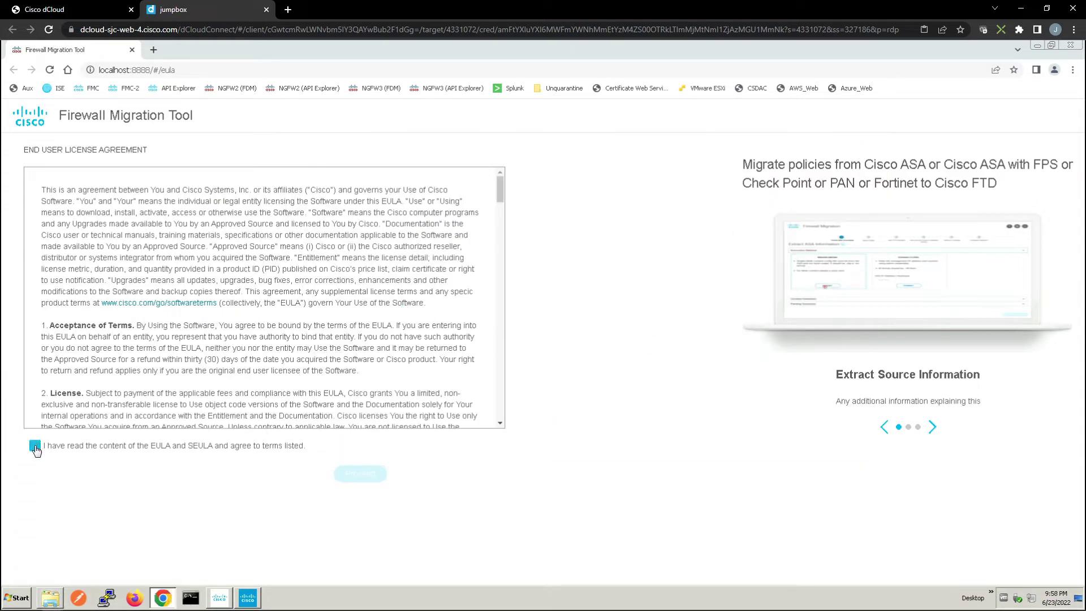
left_click(359, 473)
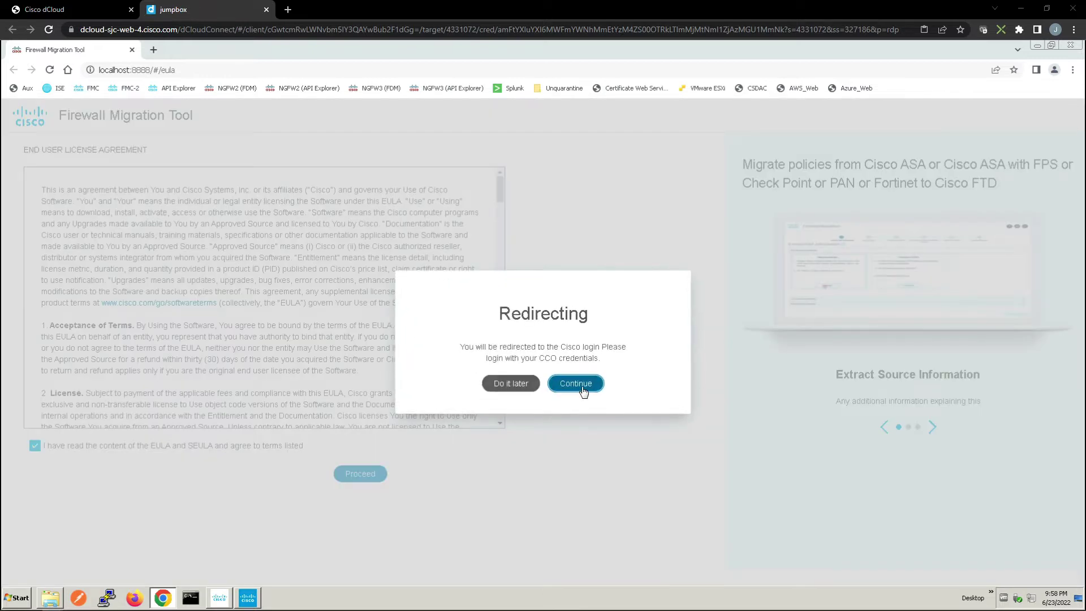
left_click(582, 389)
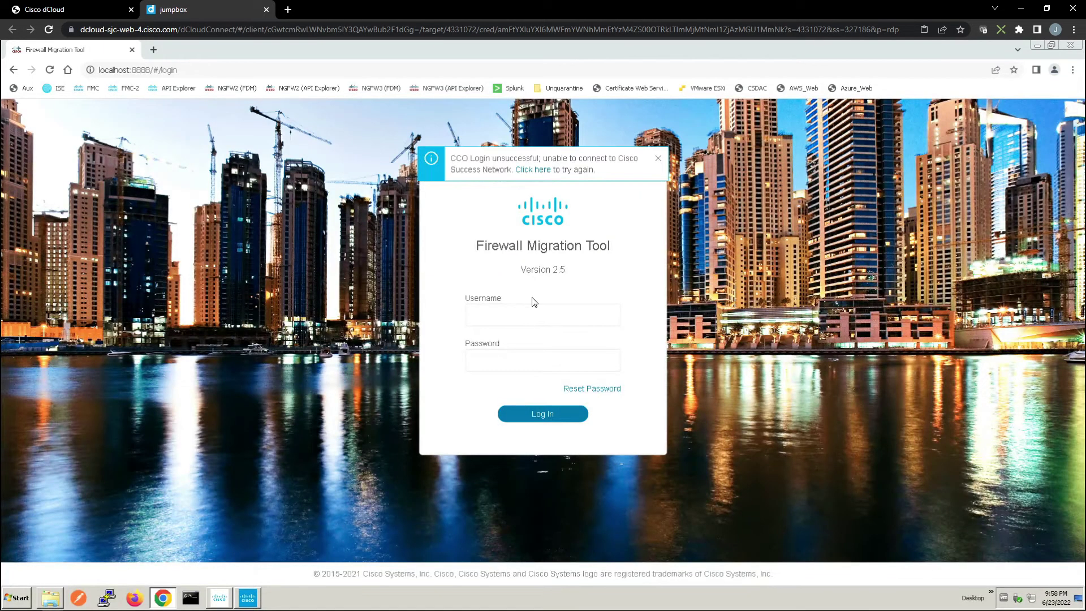
Sign in with the default admin username and default password
left_click(521, 313)
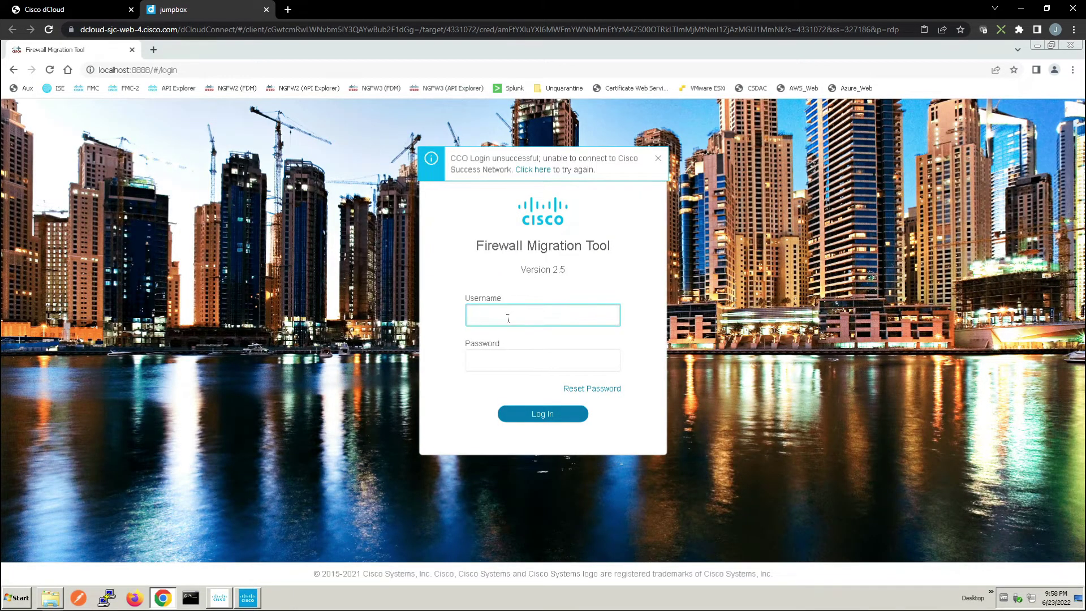
type("admin")
key("Tab")
type("admin")
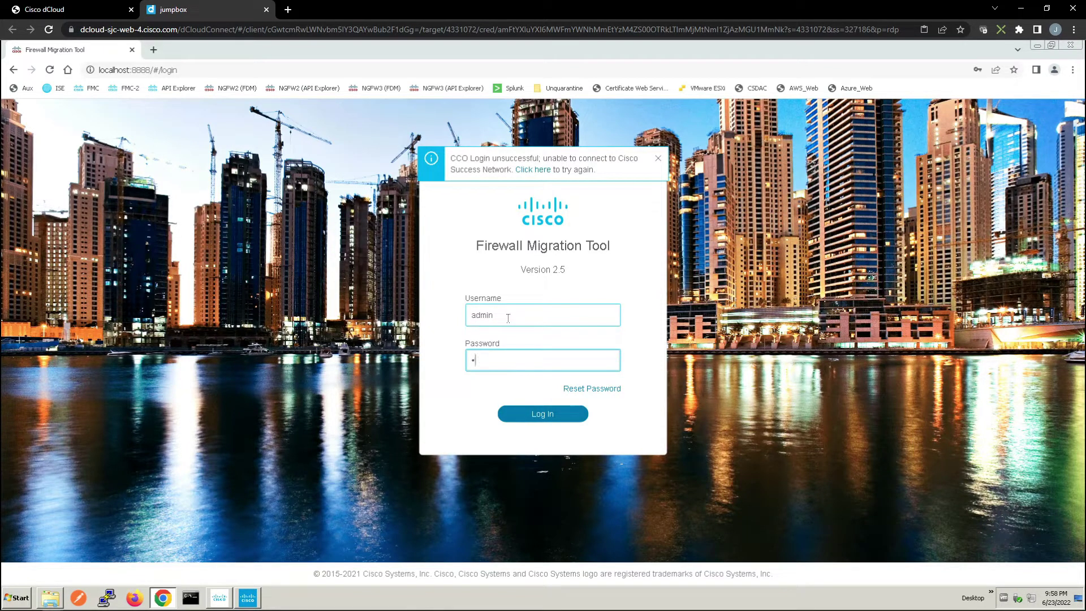
type("123")
key("Return")
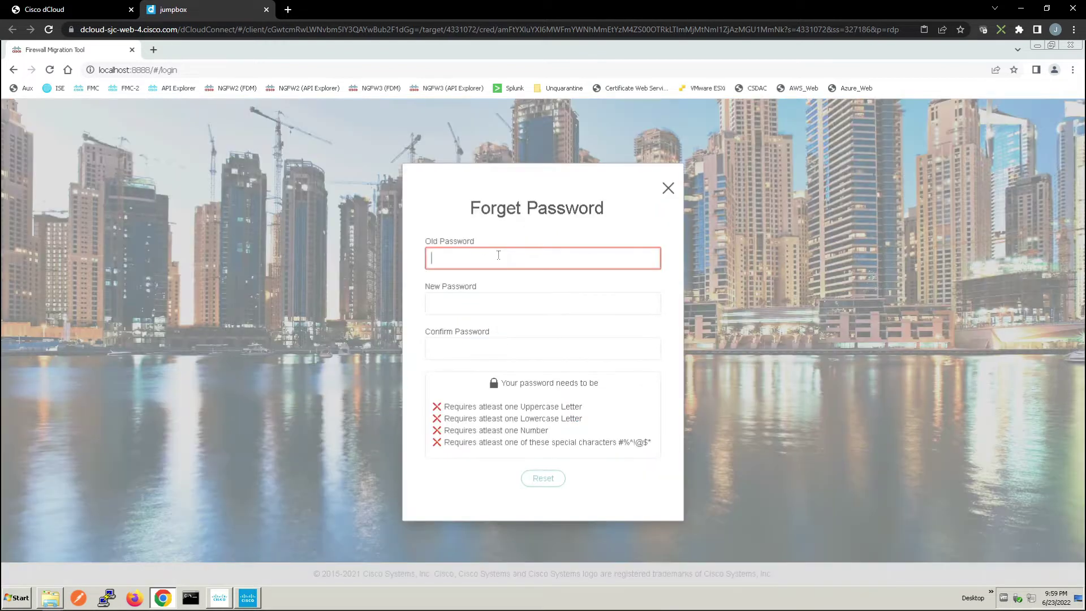
Reset the administrator password by entering the old password, a new one and its confirmation
type("admin123")
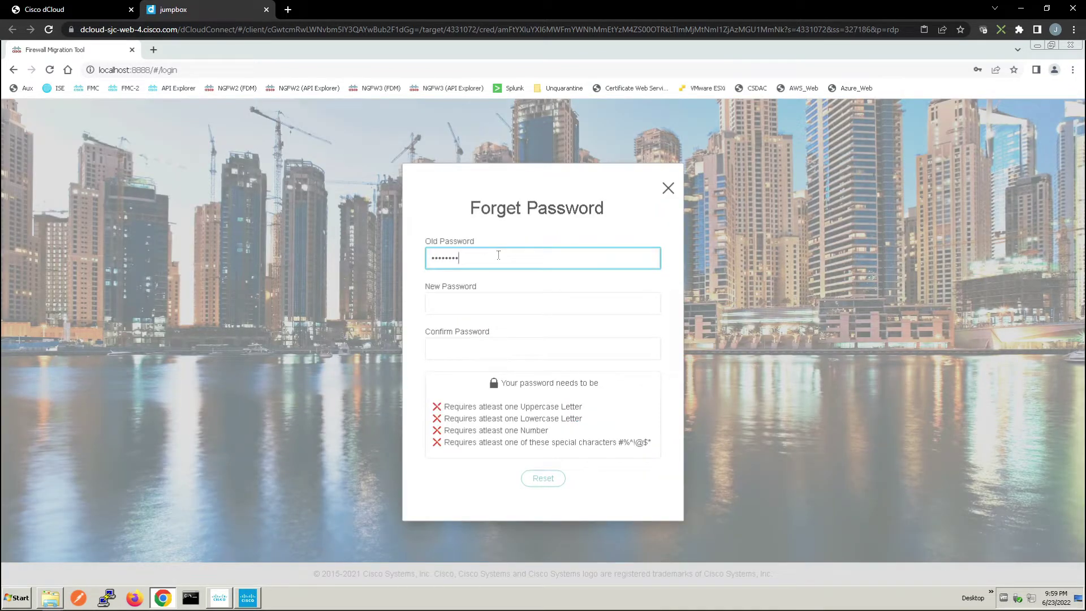
key("Tab")
type("C1sco")
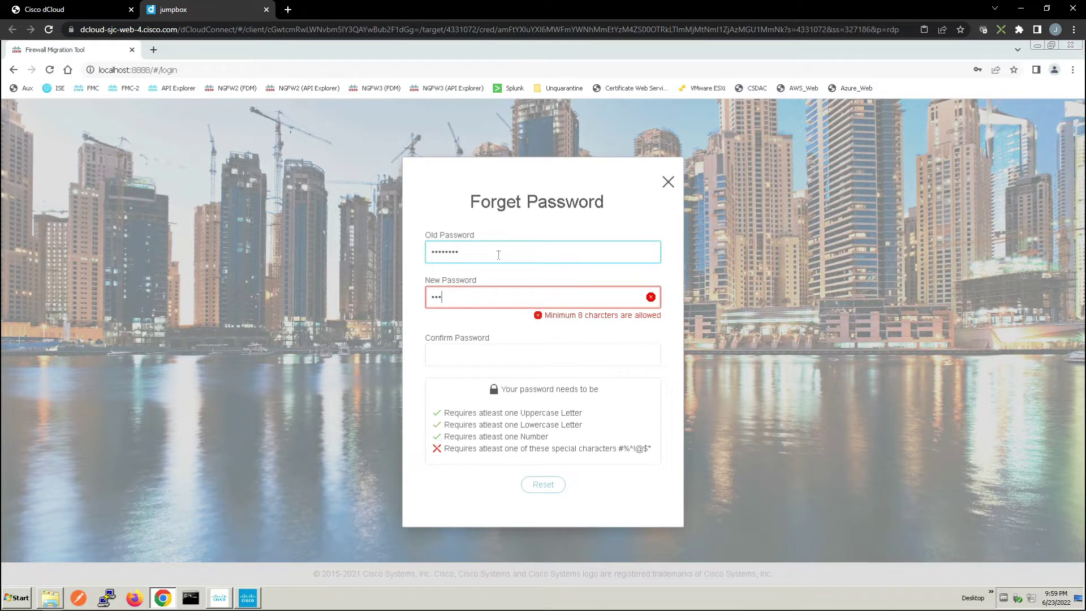
type("12345")
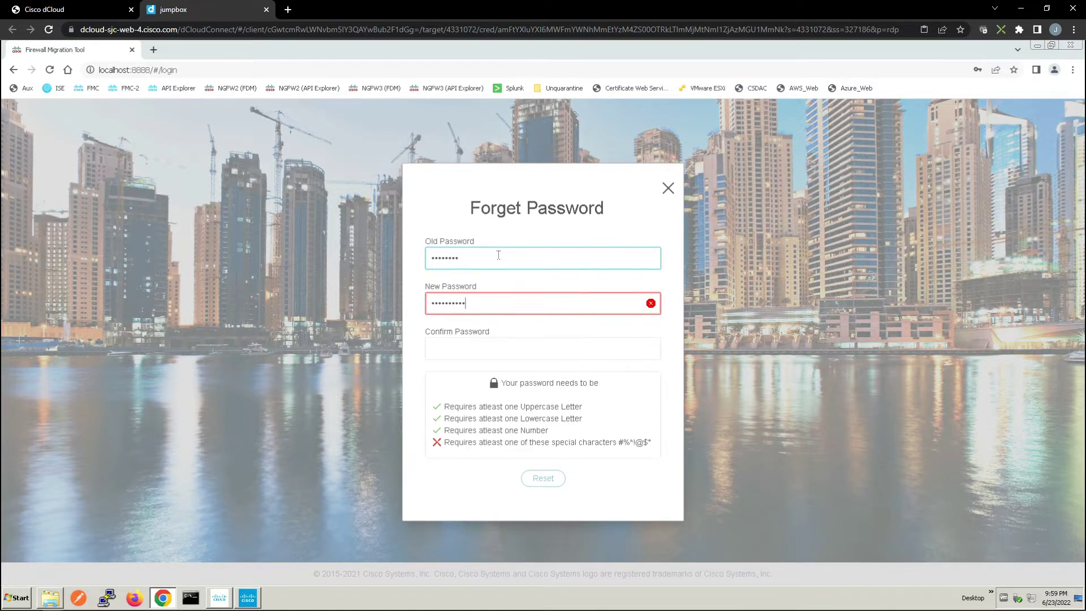
type("!")
key("Tab")
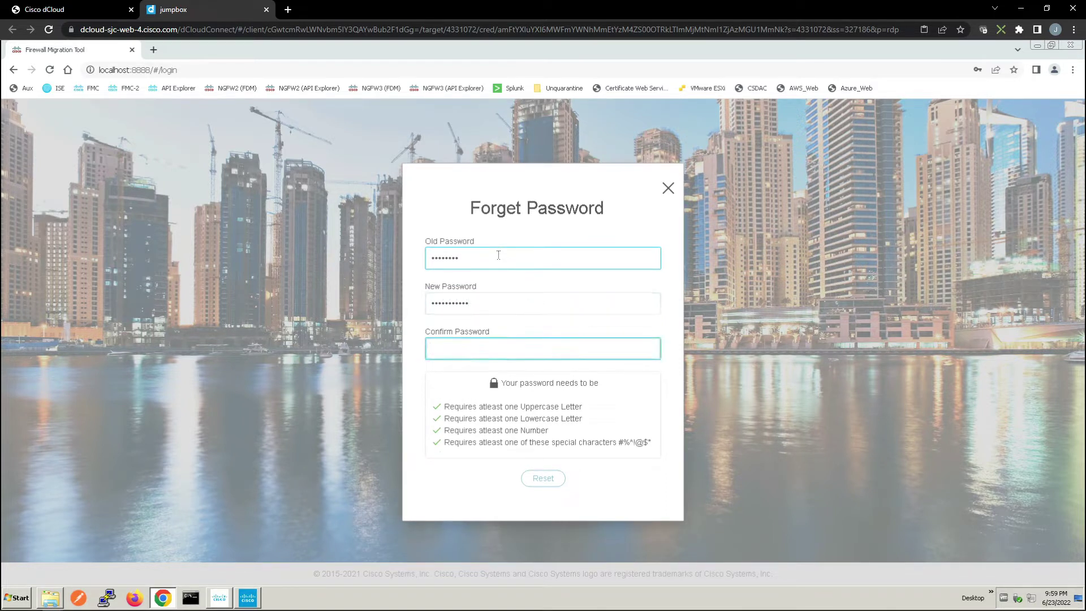
type("C")
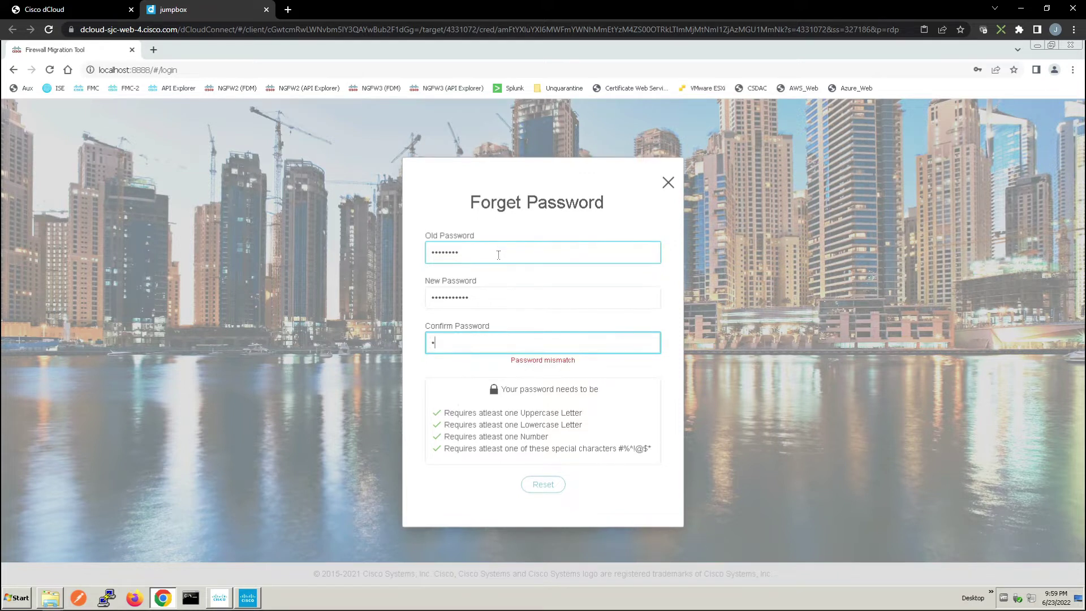
type("isco12345!")
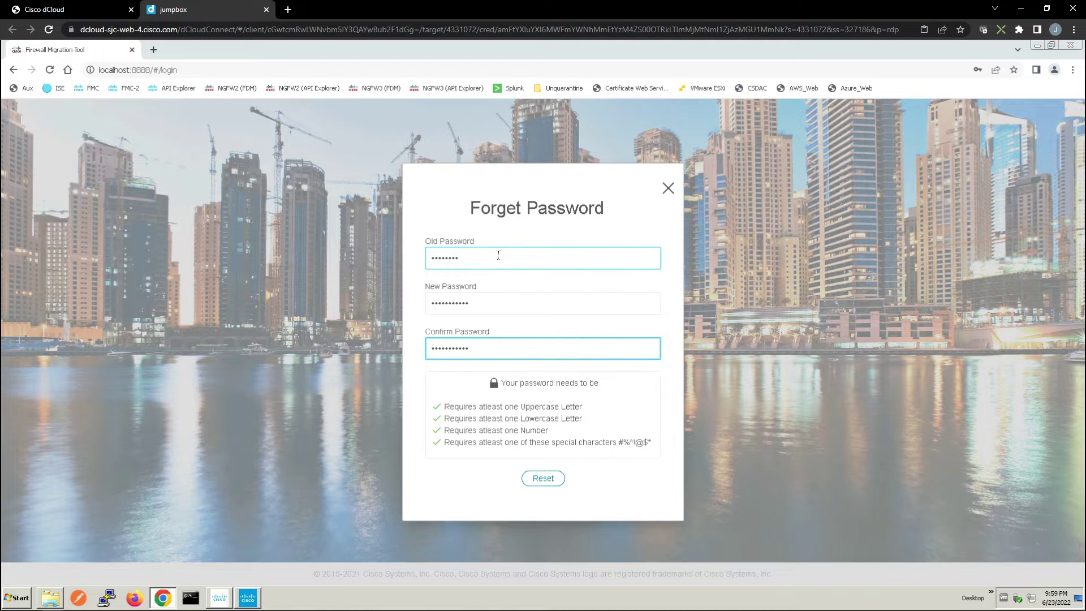
left_click(545, 478)
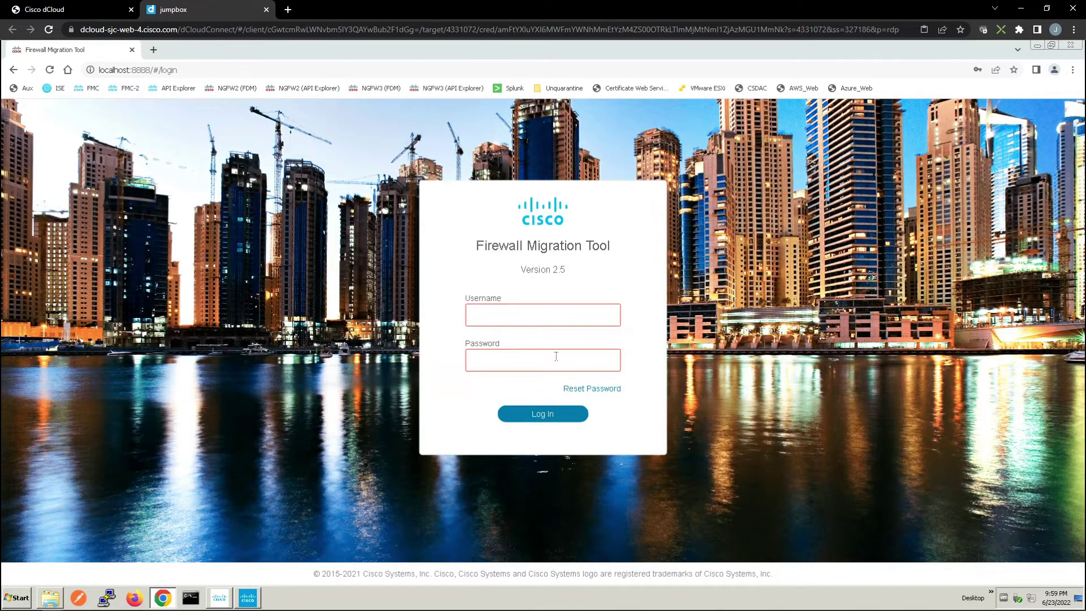
Log in again as admin with the new password
left_click(527, 317)
type("admin")
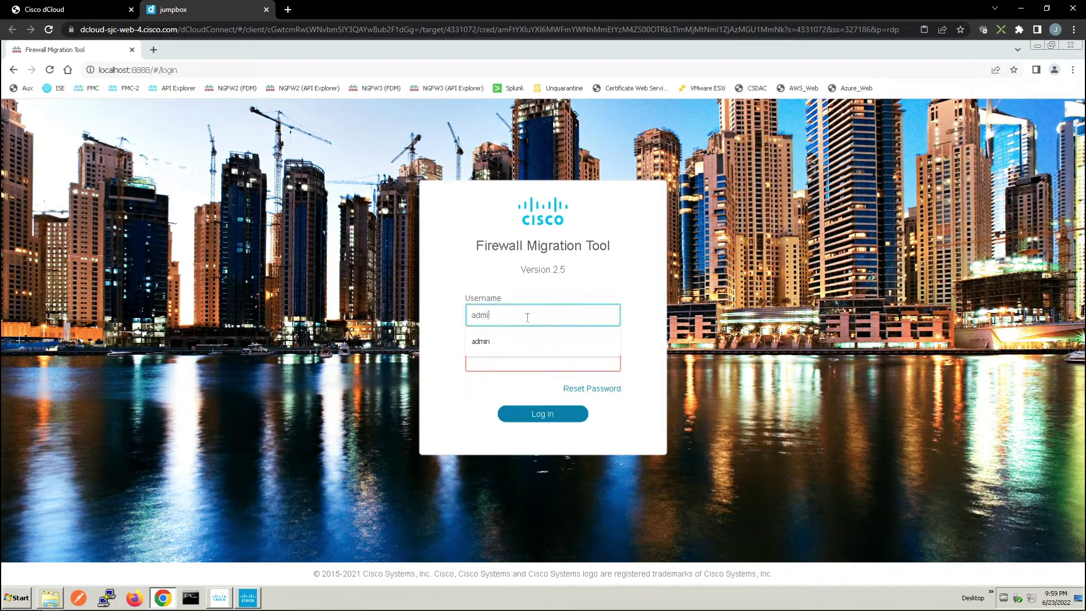
key("Tab")
type("C1sco")
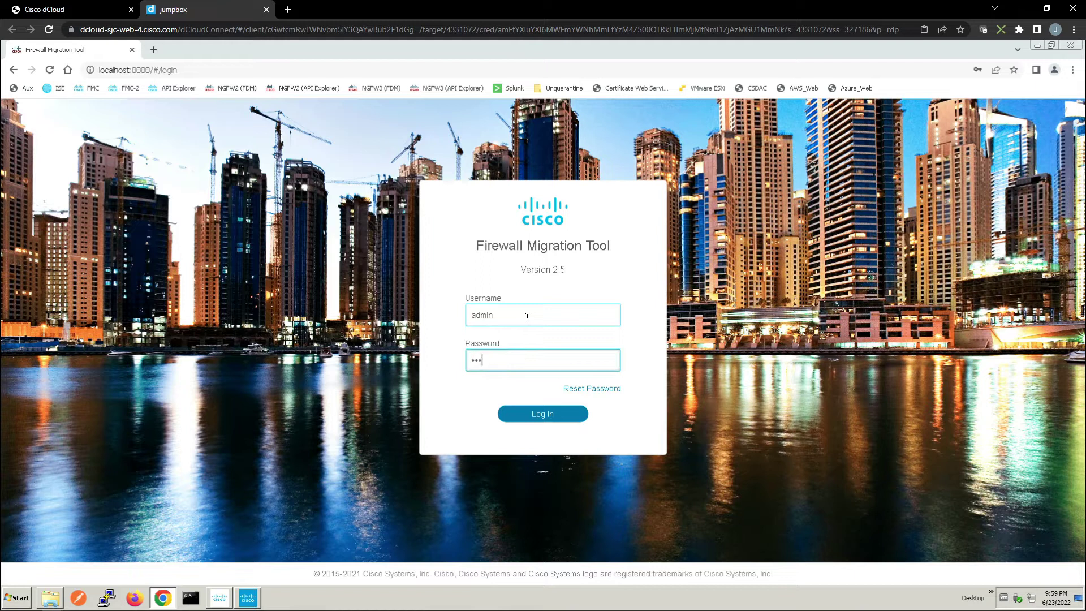
type("12345")
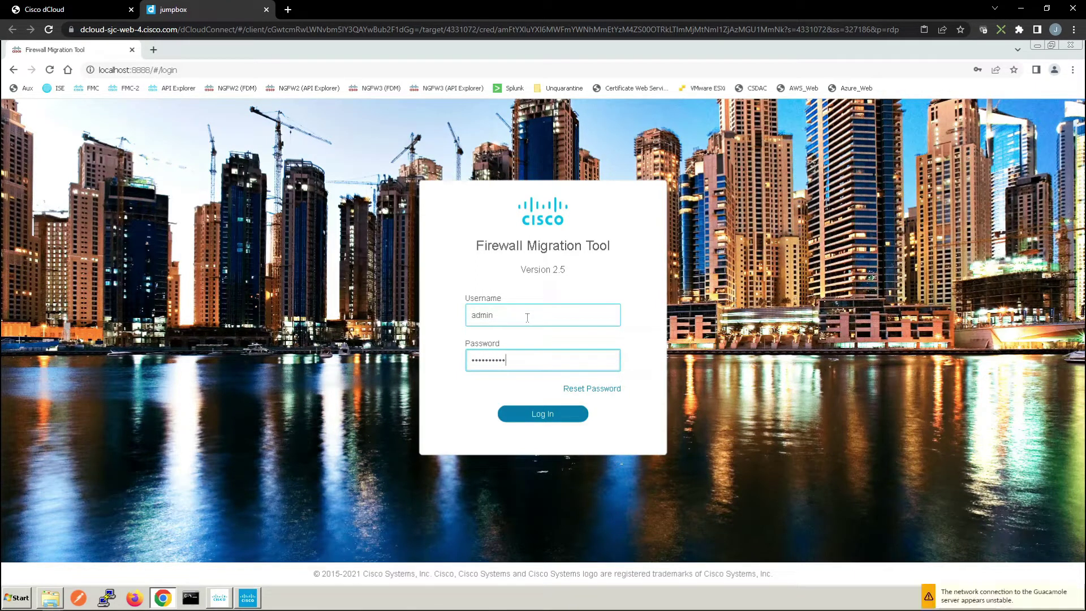
type("!")
left_click(526, 418)
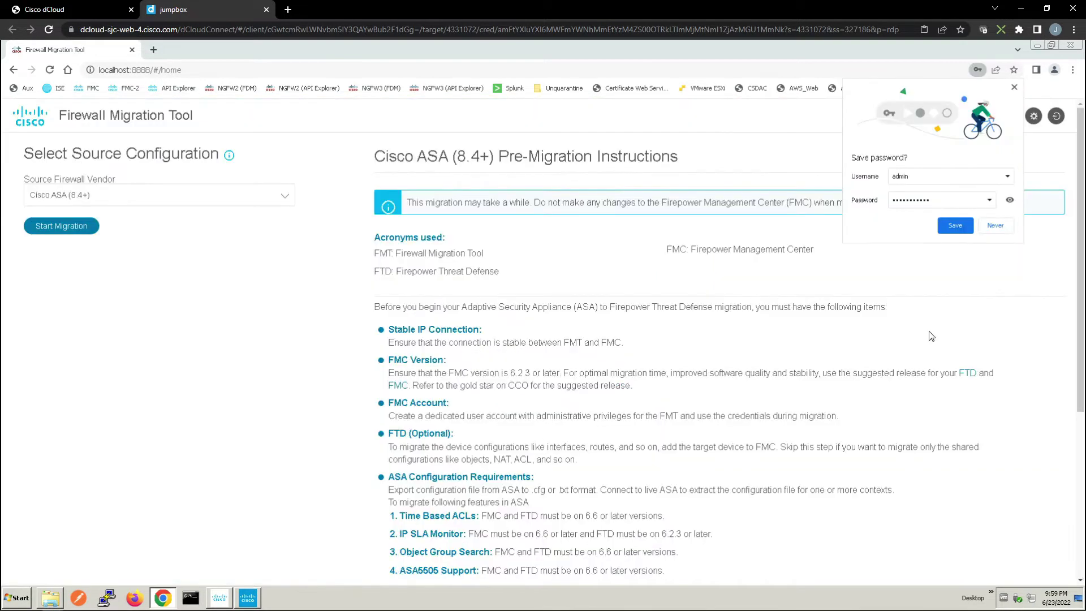
Decline Chrome's password save and start a migration with Cisco ASA (8.4+) as source vendor
left_click(997, 226)
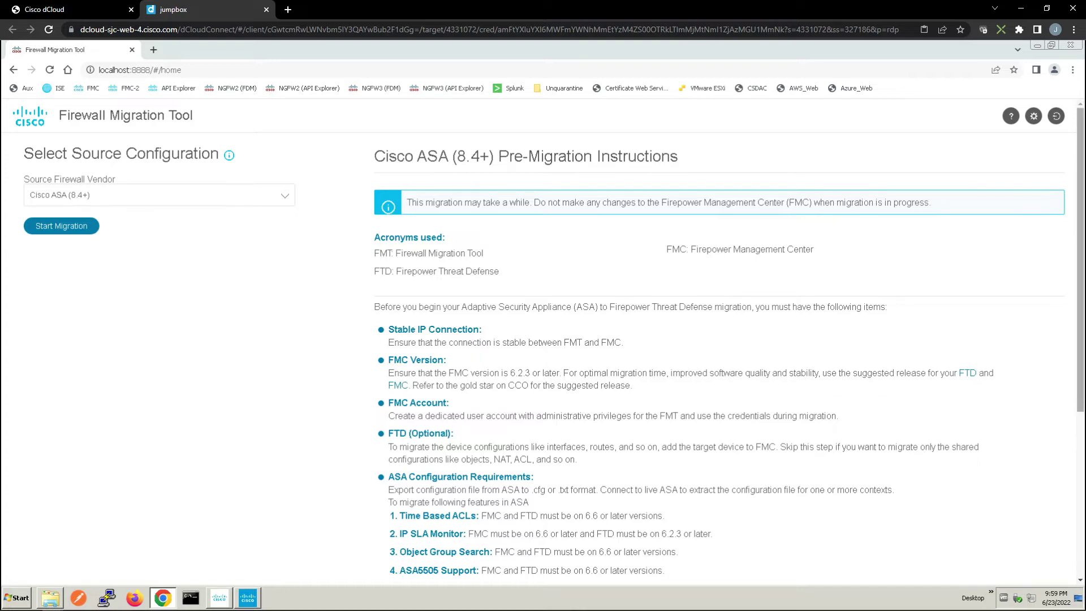
left_click(64, 198)
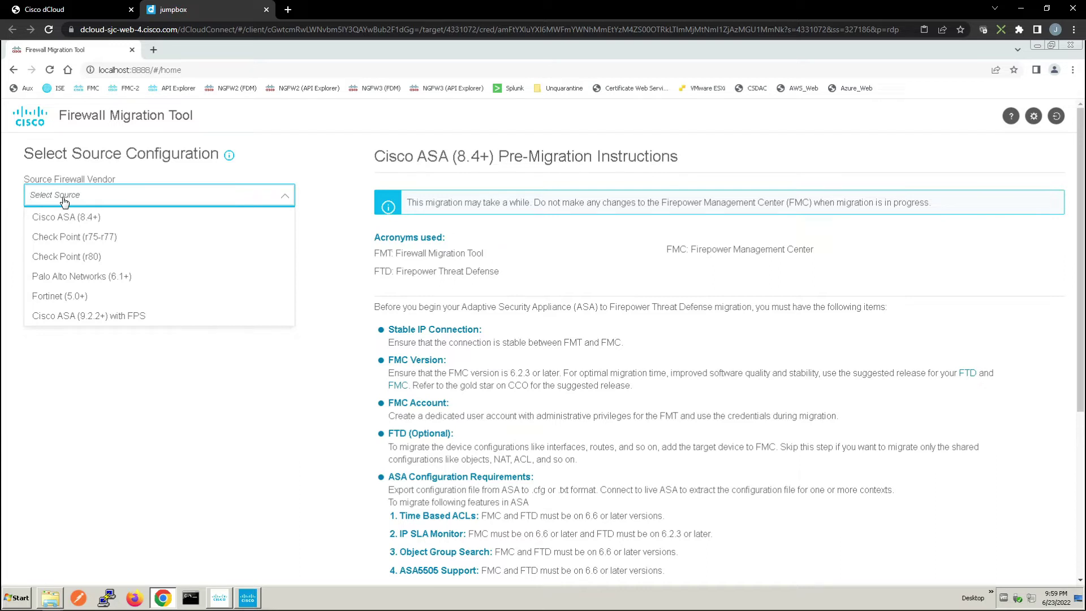
left_click(69, 216)
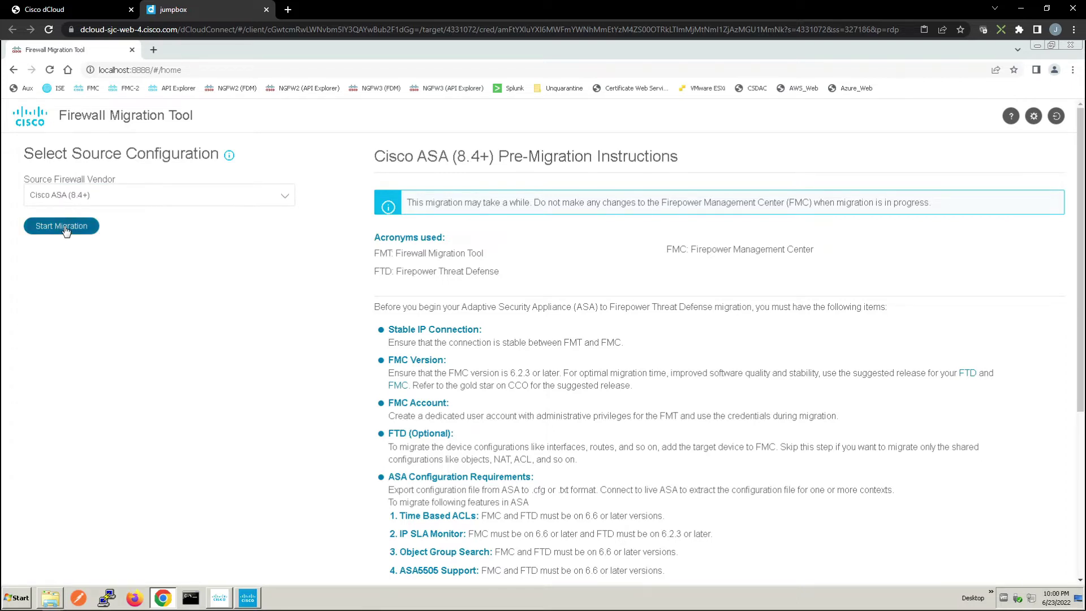
left_click(63, 226)
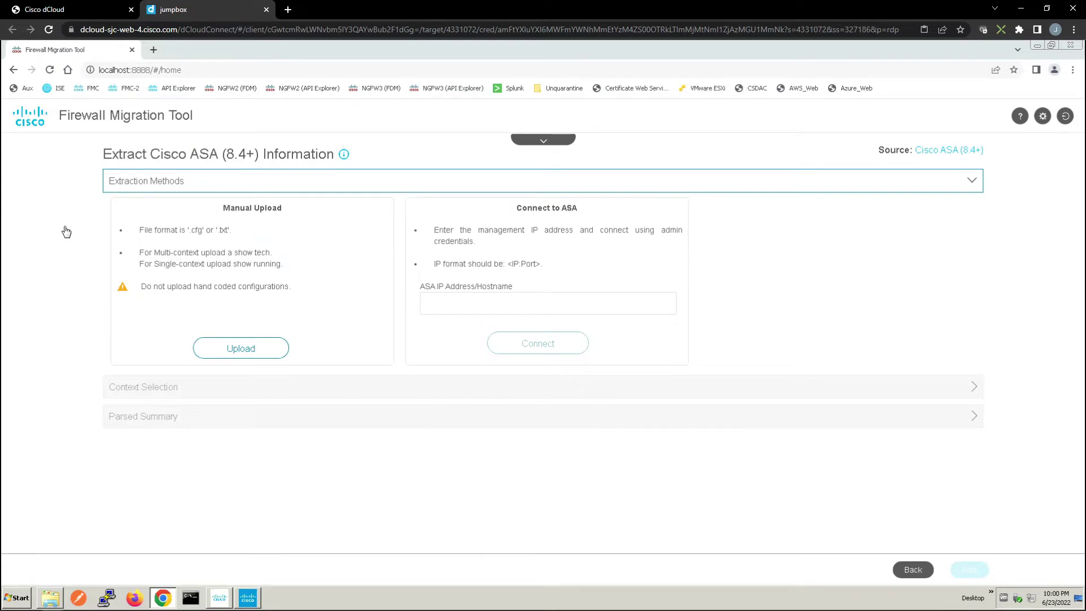
Manually upload ASA_Config from Desktop > Migration Tool for parsing
left_click(235, 350)
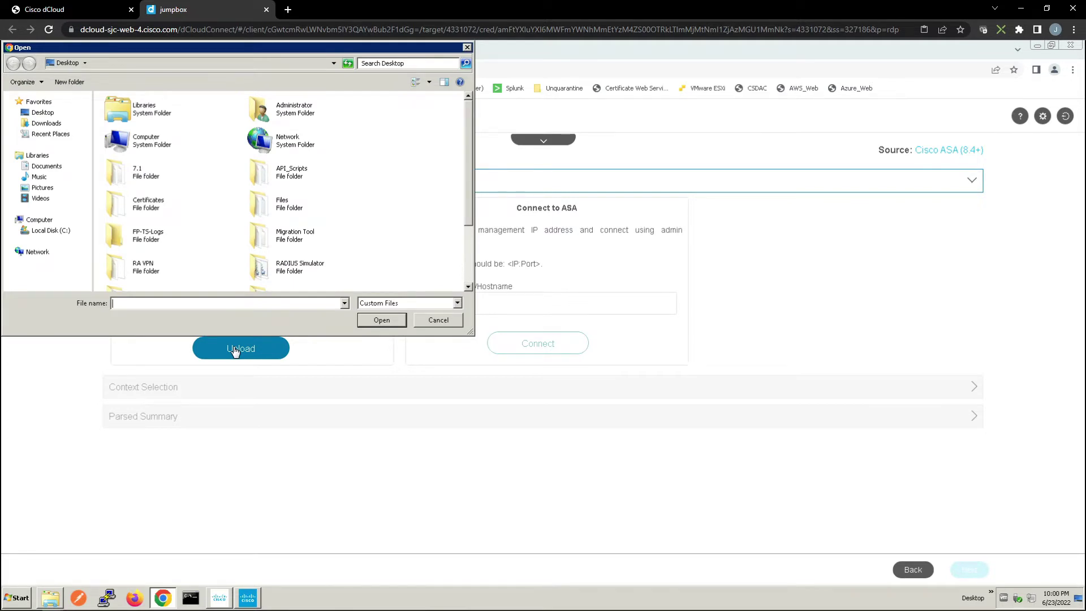
left_click(39, 116)
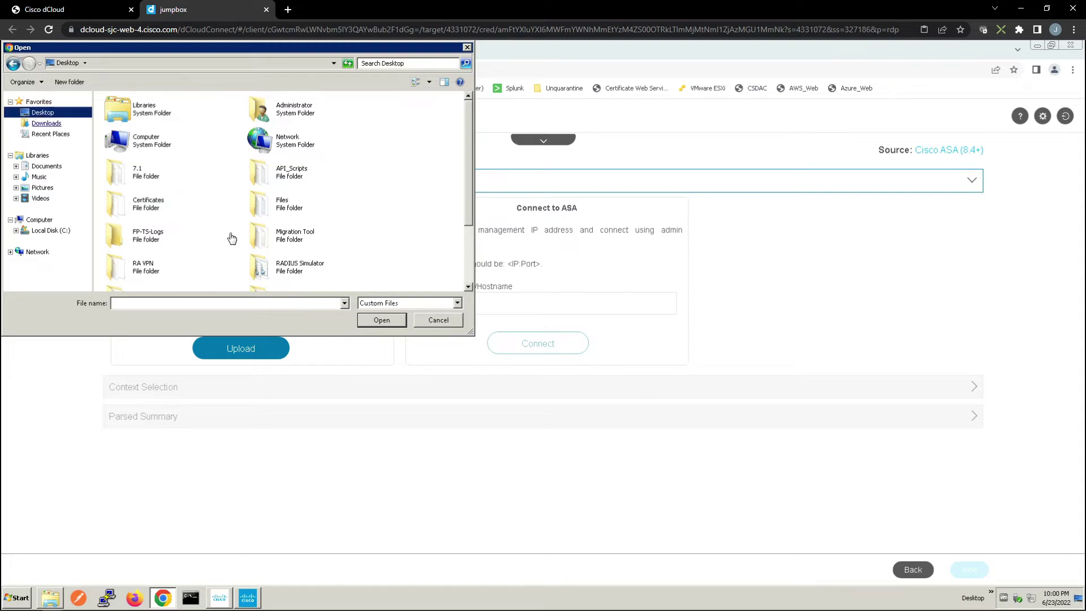
double_click(258, 237)
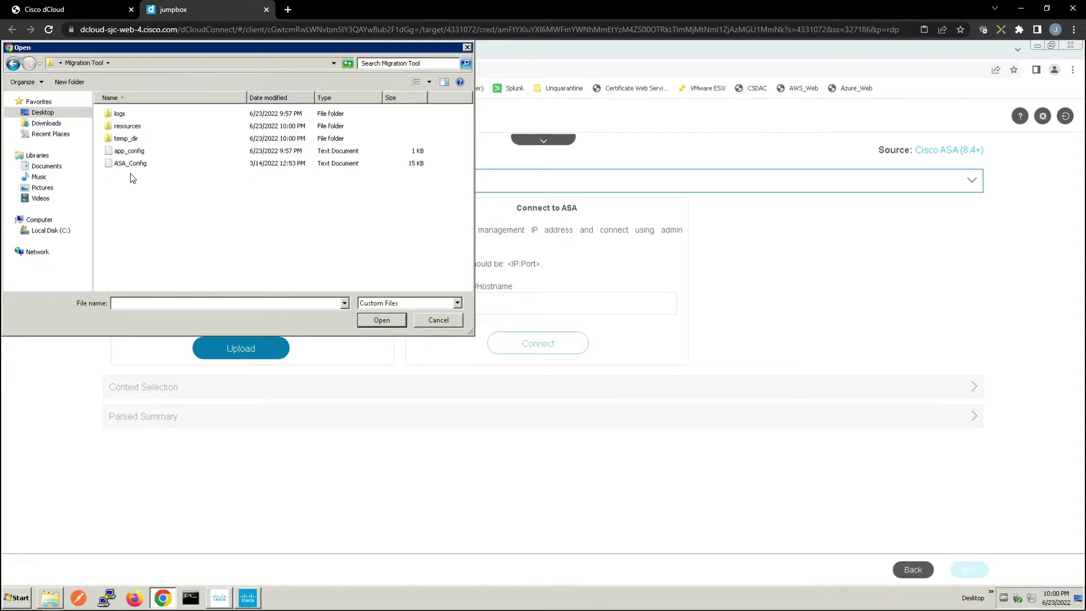
double_click(129, 163)
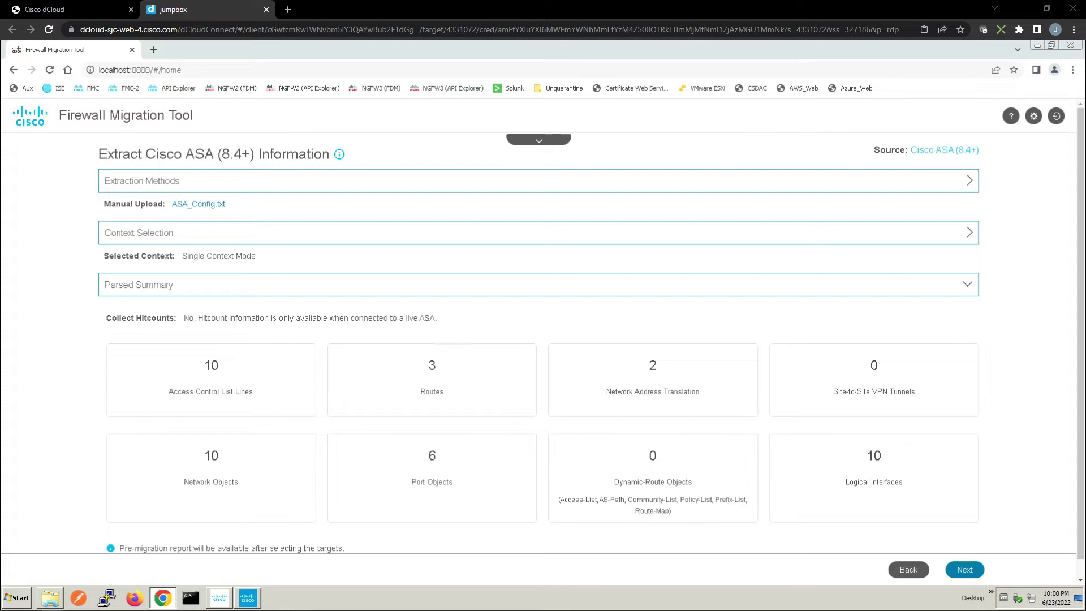
Move to target selection and connect to the FMC at fmc.dcloud.local
left_click(964, 574)
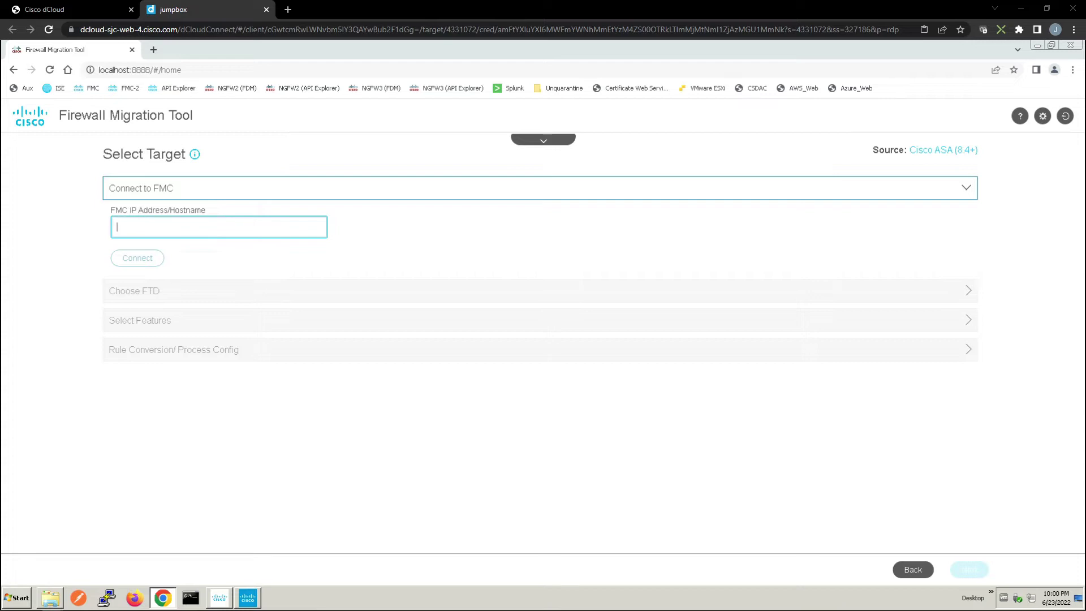
left_click(160, 226)
type("fmc.dcloud.local")
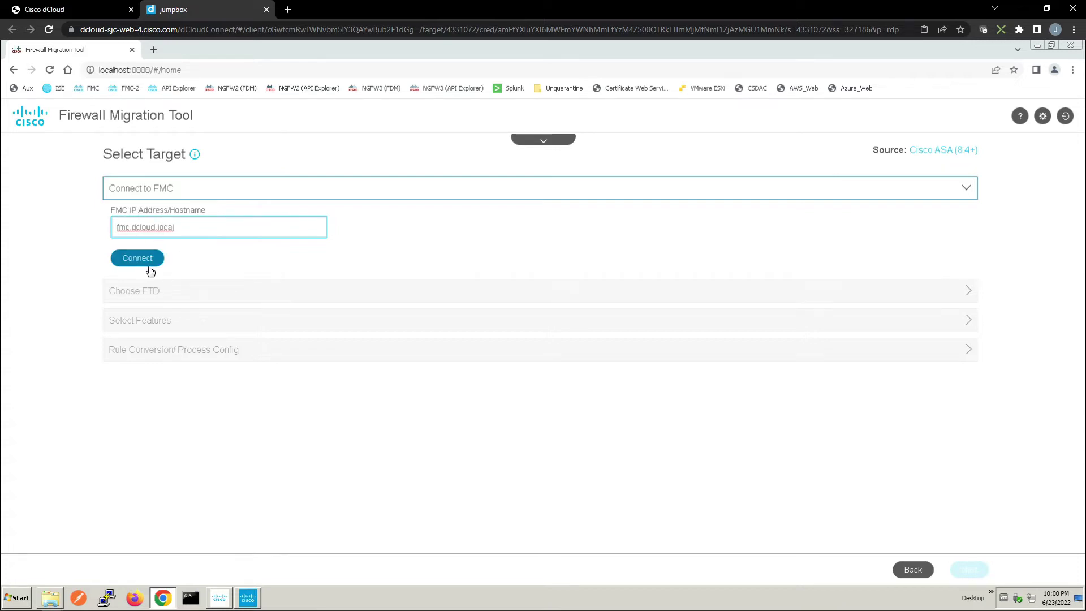
left_click(149, 266)
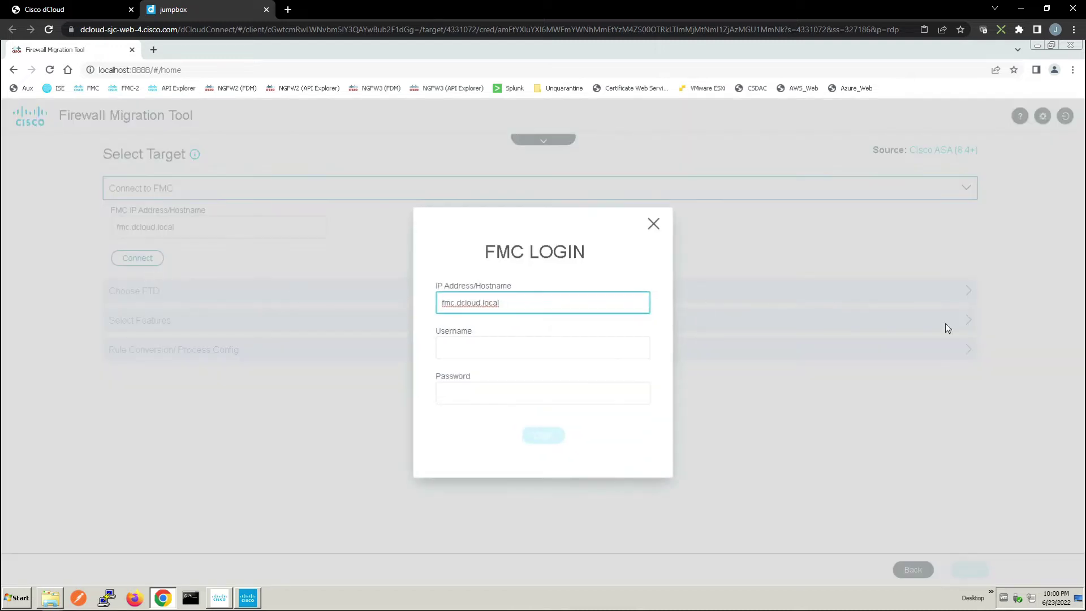
Enter the FMC username and password and log in
left_click(457, 348)
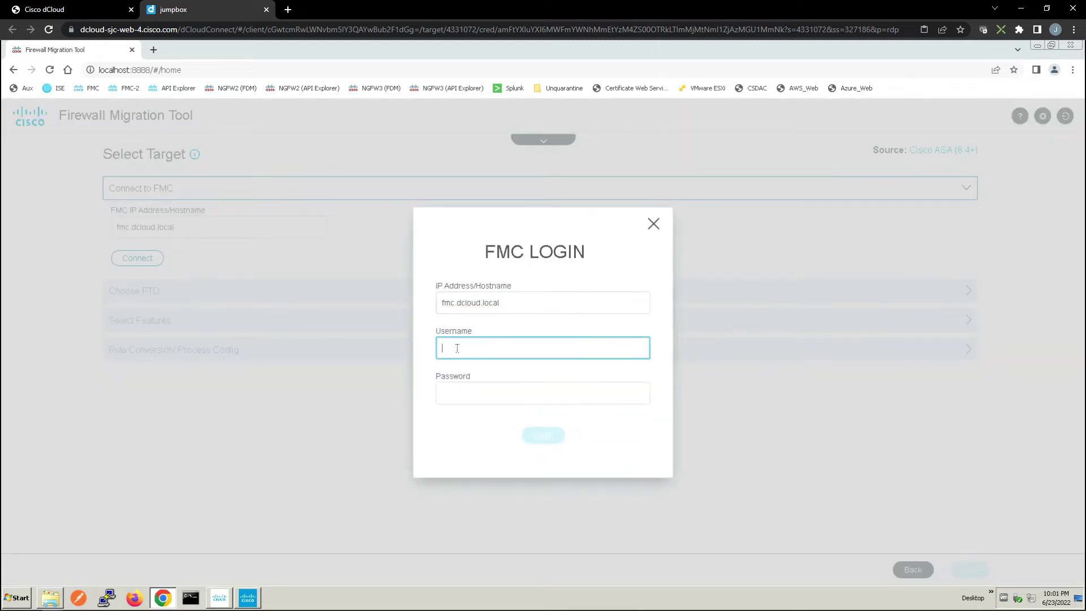
type("admin")
key("Tab")
type("C1sc")
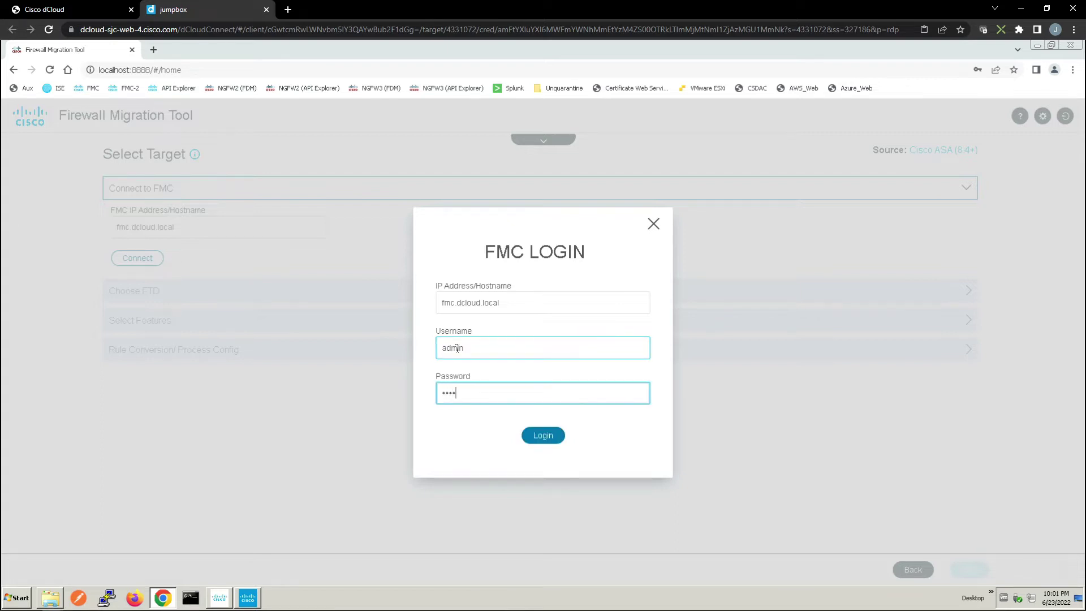
type("o12345")
left_click(544, 438)
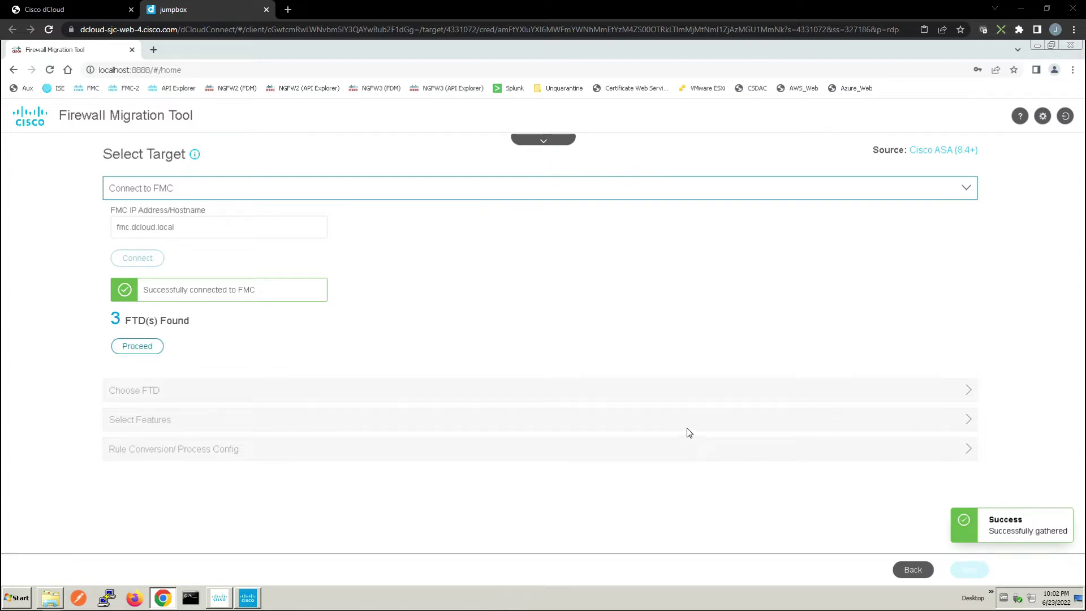
Choose 'Proceed without FTD' as the target device and continue to feature selection
left_click(138, 346)
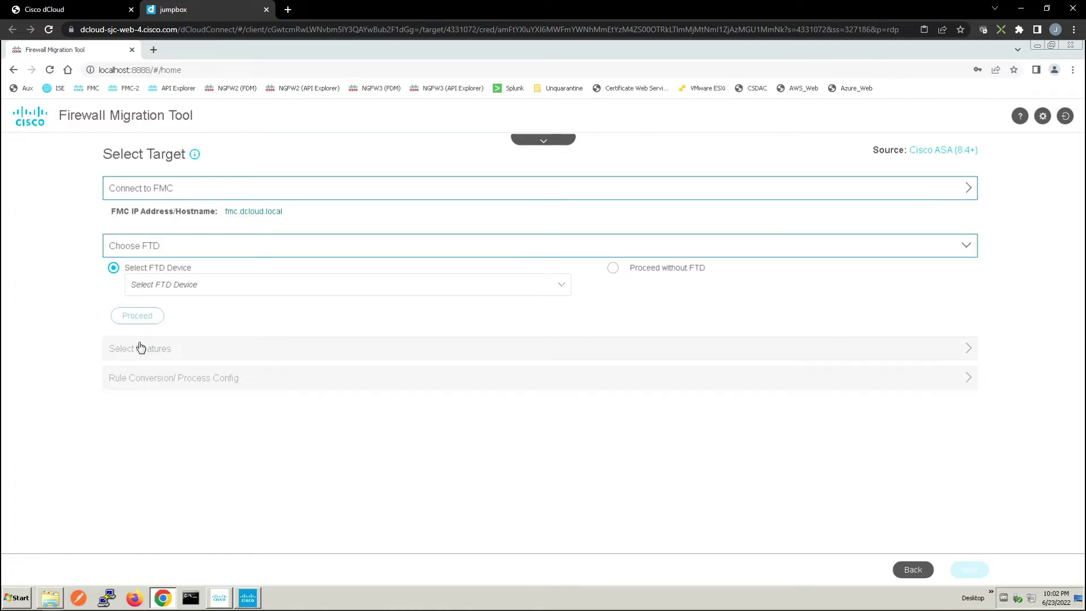
left_click(562, 289)
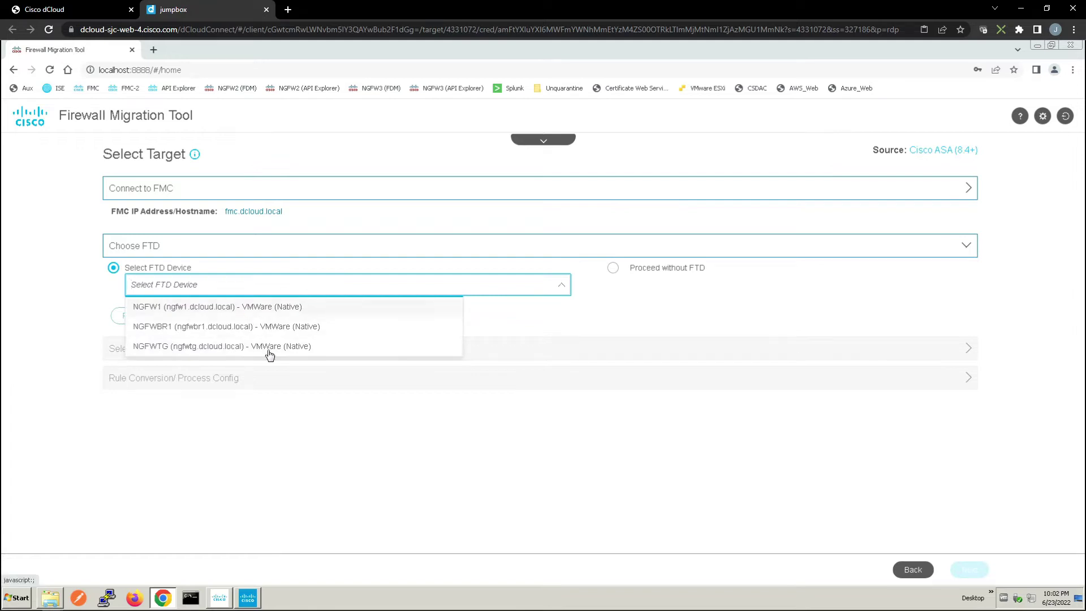
left_click(613, 269)
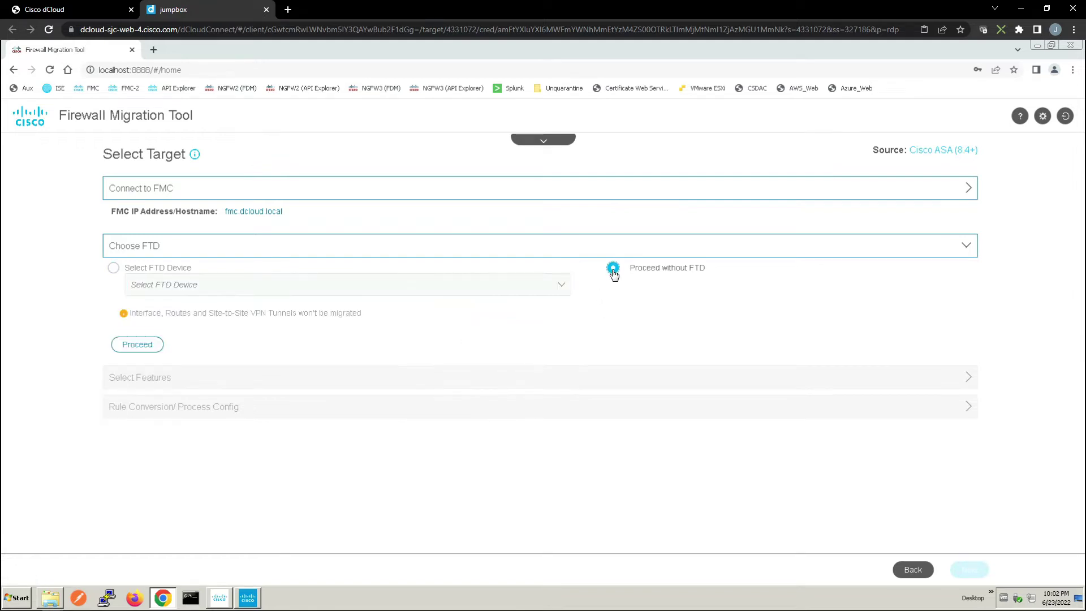
left_click(139, 346)
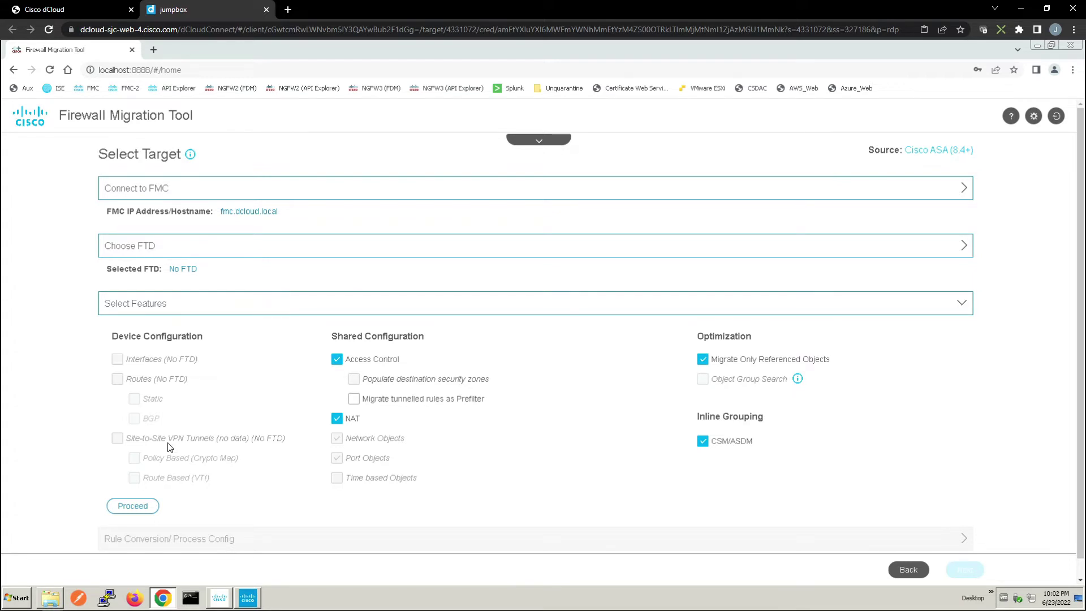
Confirm the selected migration features and start converting the ASA configuration
left_click(132, 503)
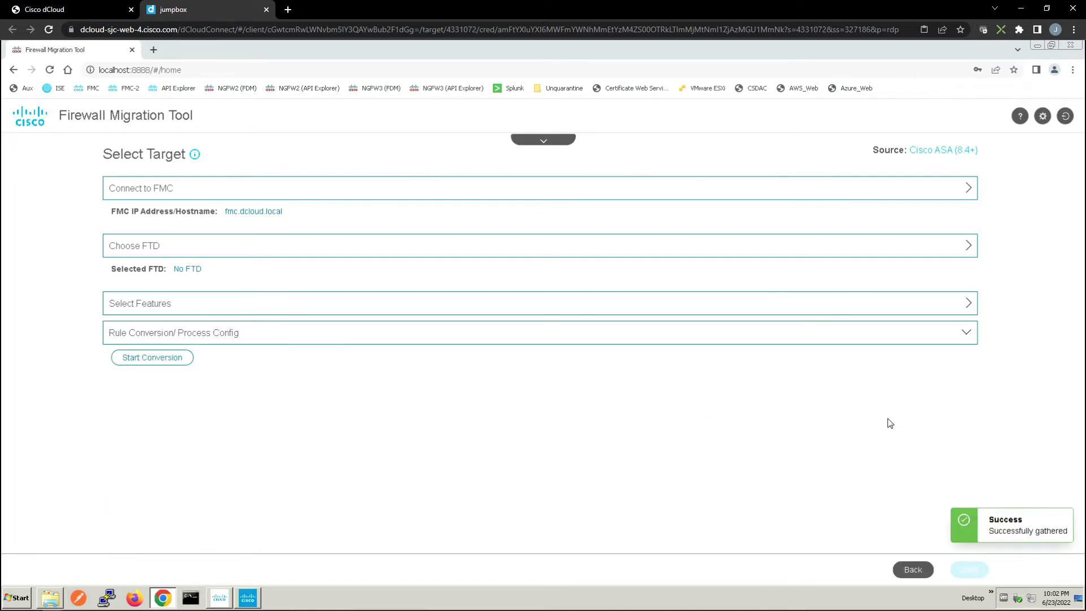
left_click(971, 308)
left_click(971, 310)
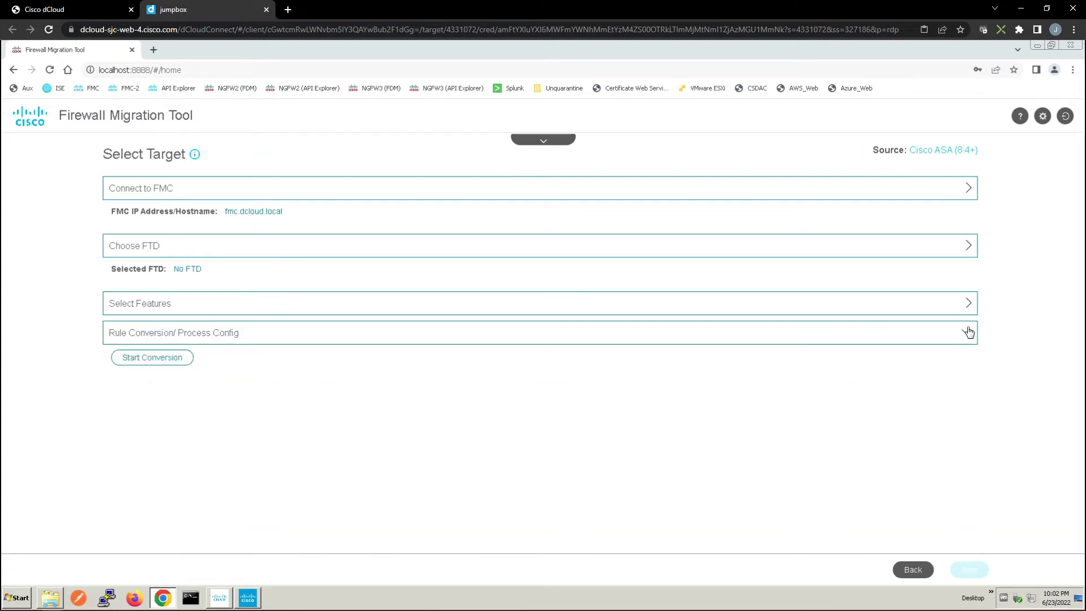
left_click(968, 335)
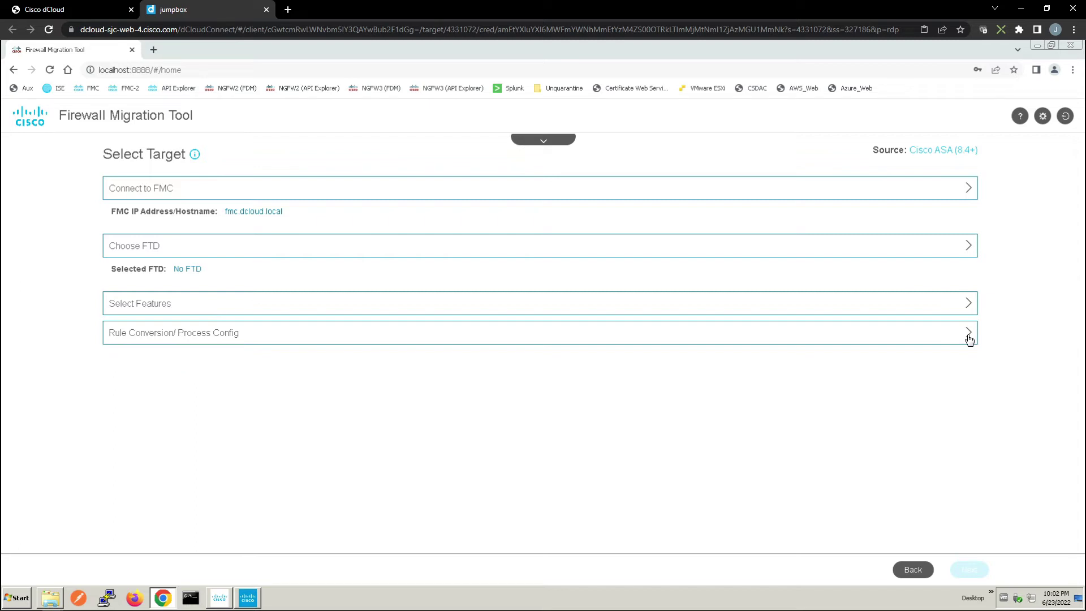
left_click(968, 335)
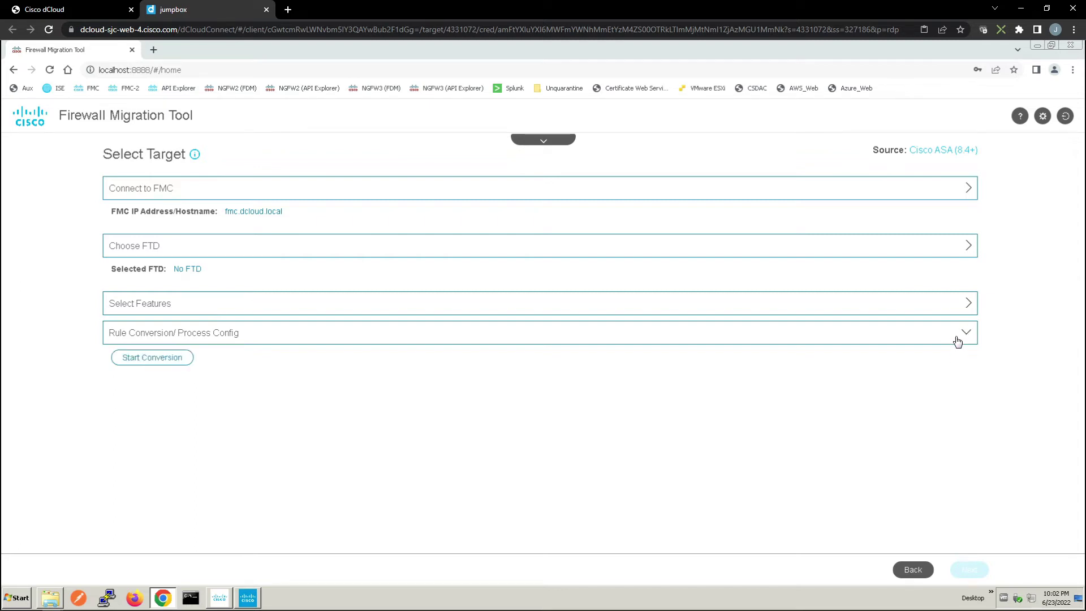
left_click(155, 356)
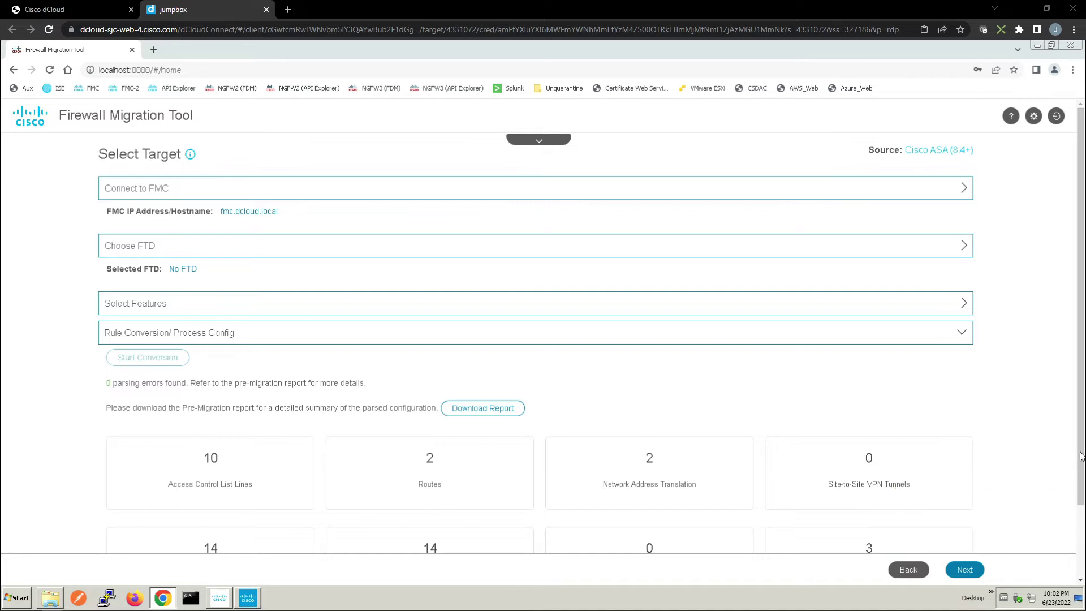
Download the Pre-Migration Report after the 0-error conversion
left_click_drag(1081, 456, 1079, 481)
scroll(1079, 482, "down", 2)
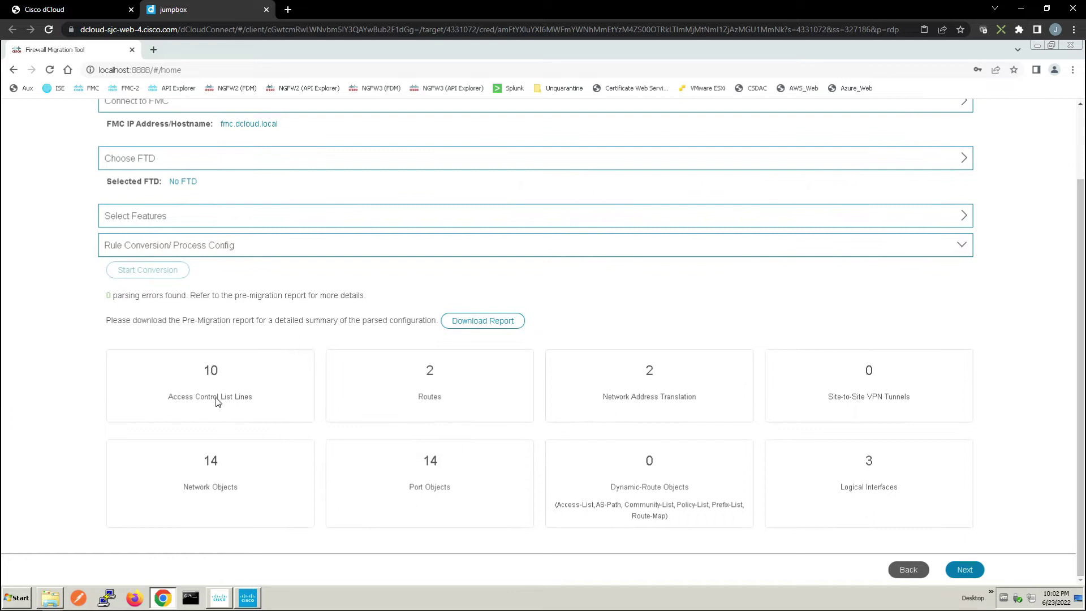
left_click(476, 327)
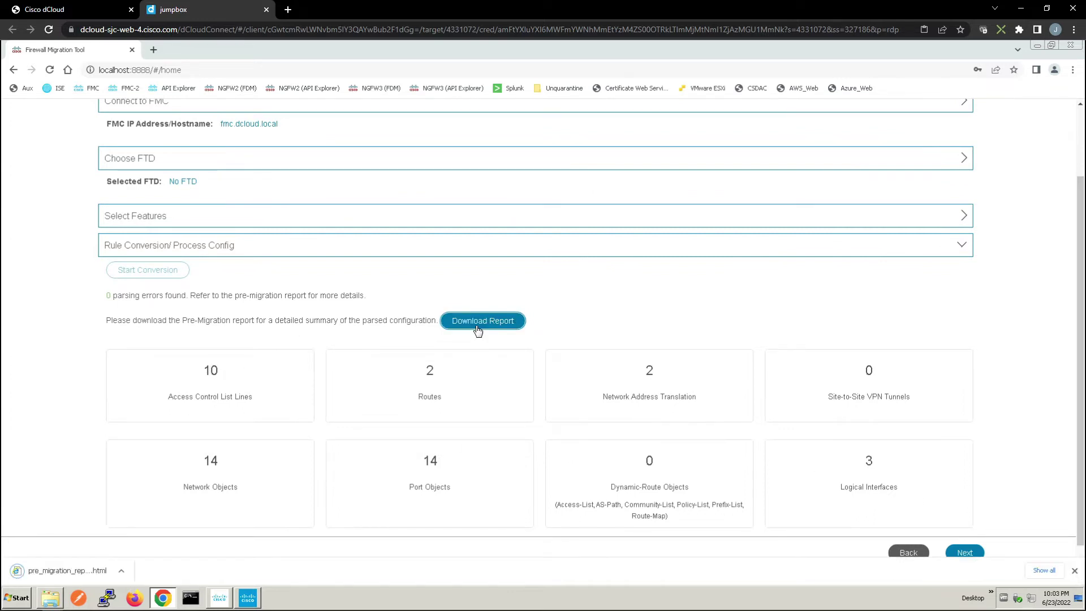
left_click(121, 570)
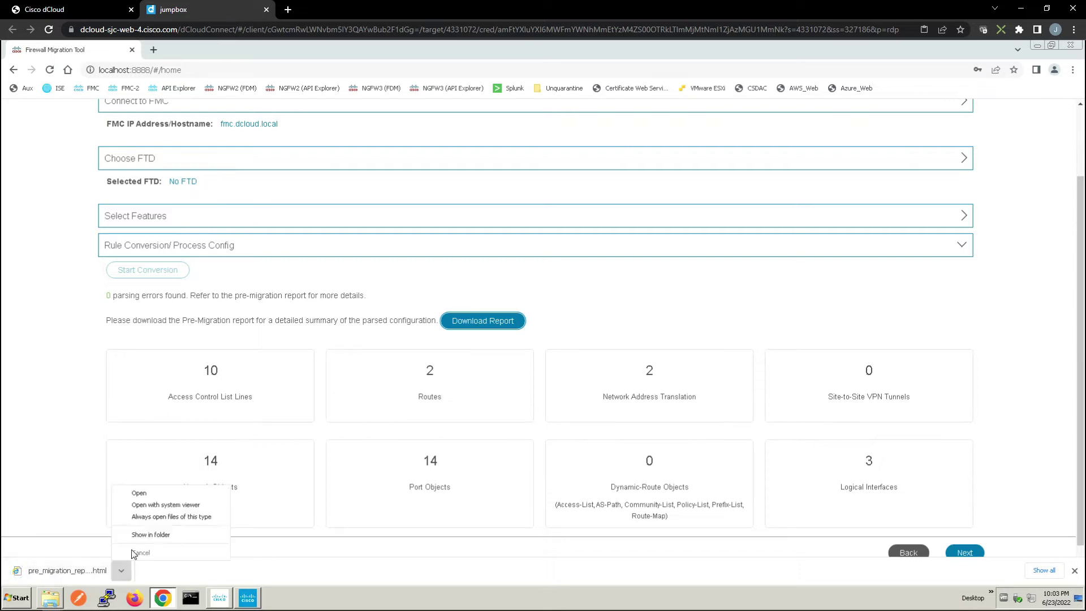
Open the pre-migration report, scroll through its summary and configuration lines, then close it
left_click(149, 495)
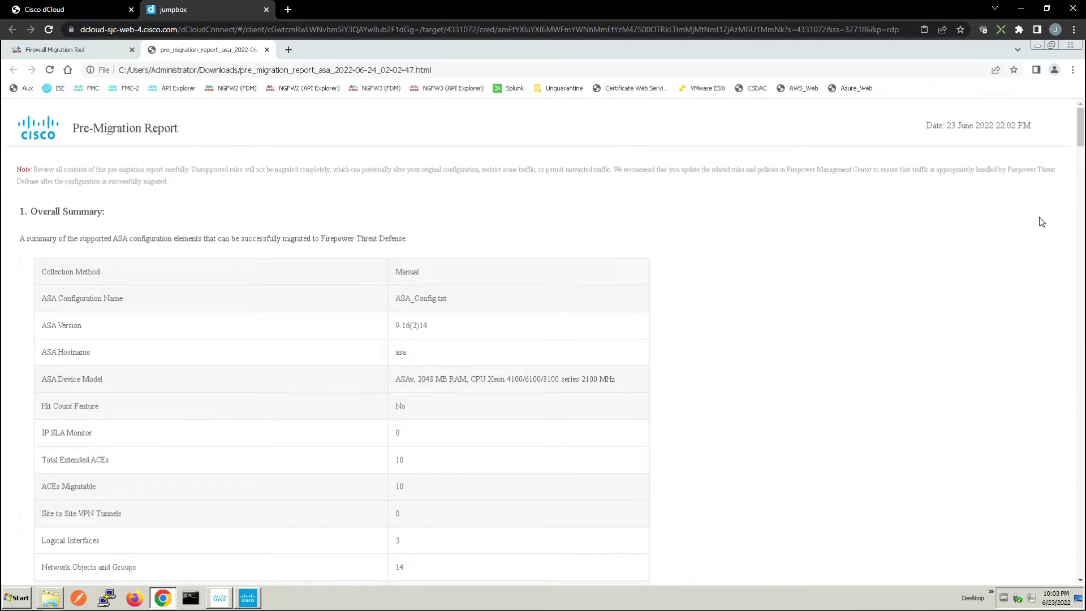
left_click_drag(1078, 141, 1078, 155)
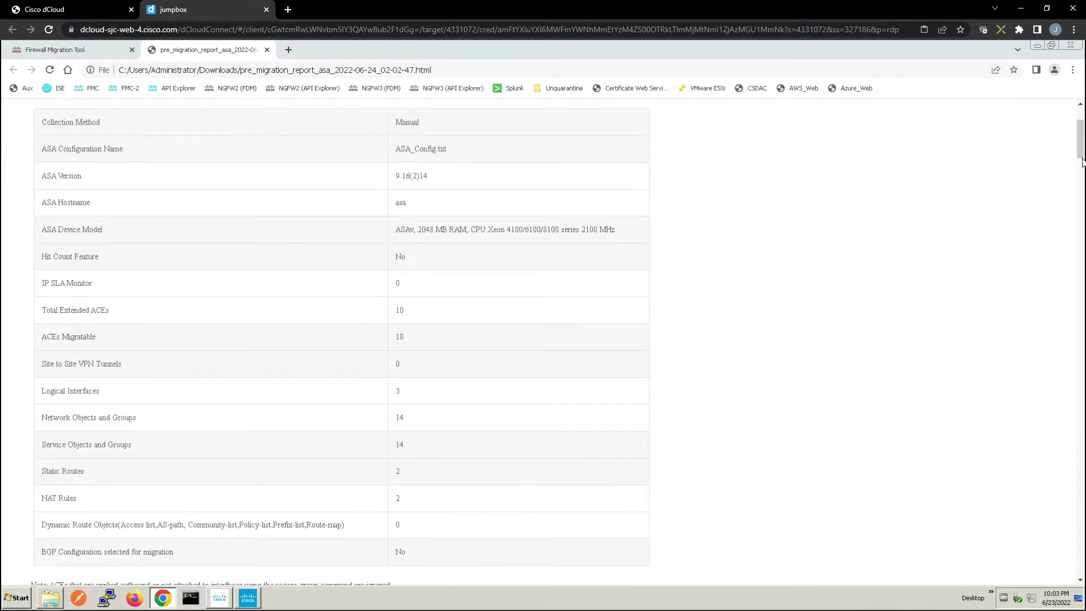
left_click_drag(1080, 147, 1080, 201)
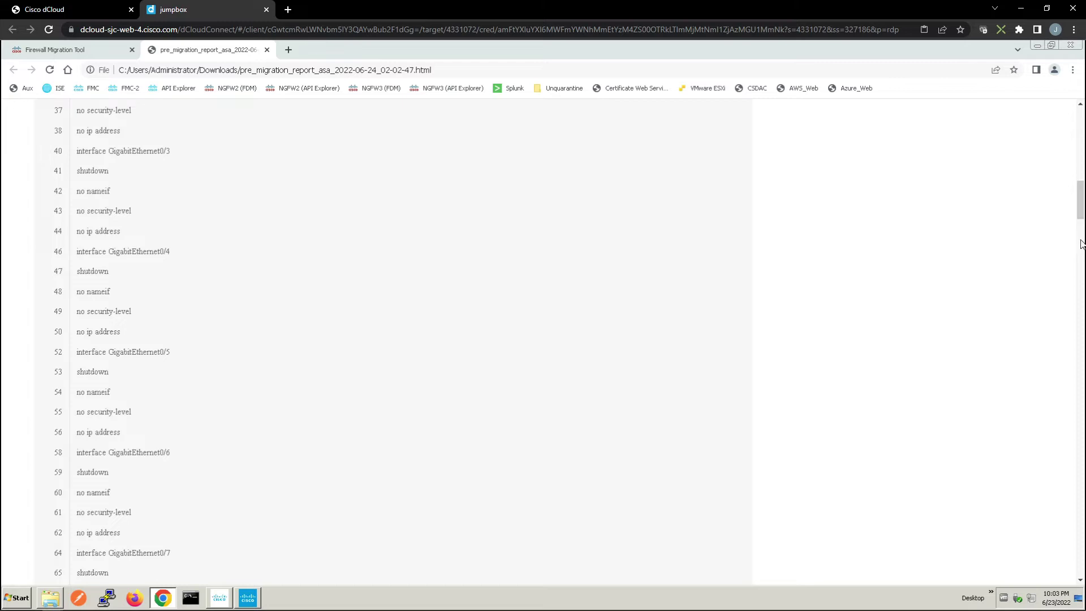
left_click_drag(1080, 216, 1080, 232)
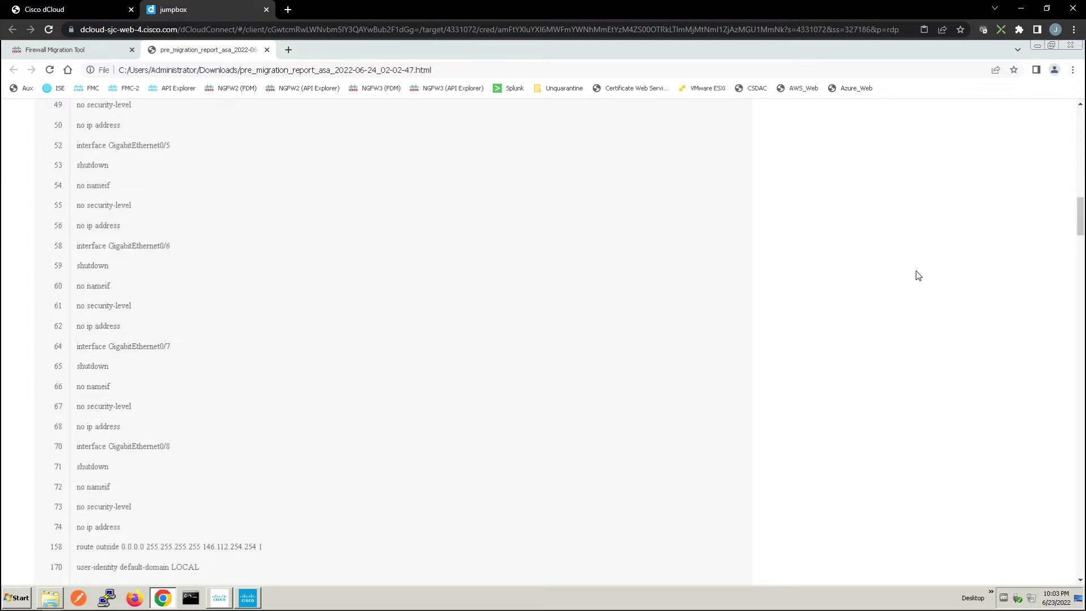
scroll(916, 274, "down", 10)
key("Home")
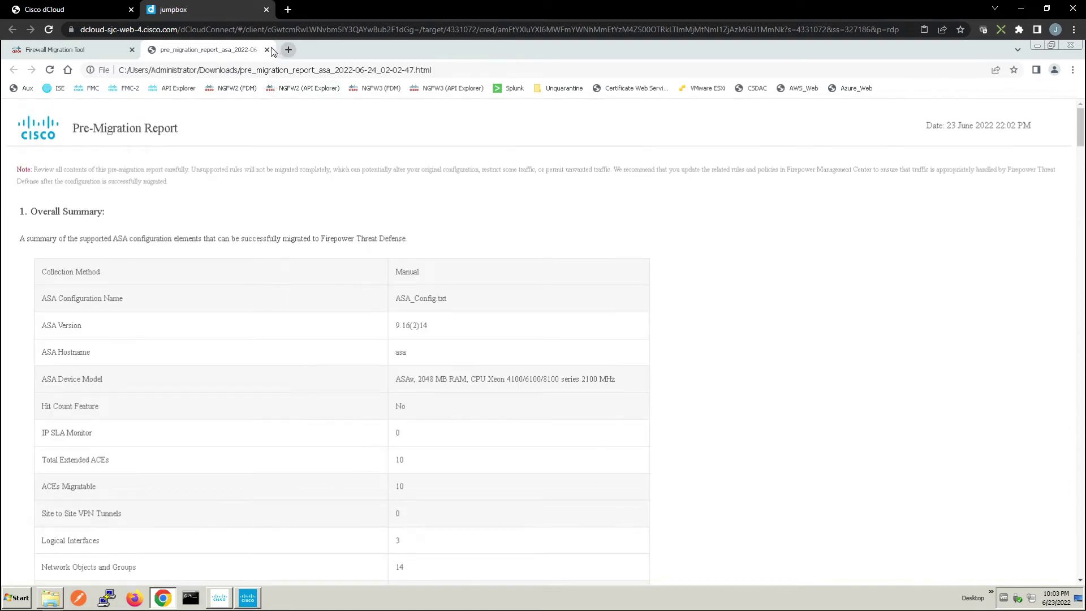
left_click(267, 50)
Auto-create security zones inside (A)/outside (A) and interface groups inside_ig/outside_ig
left_click(965, 571)
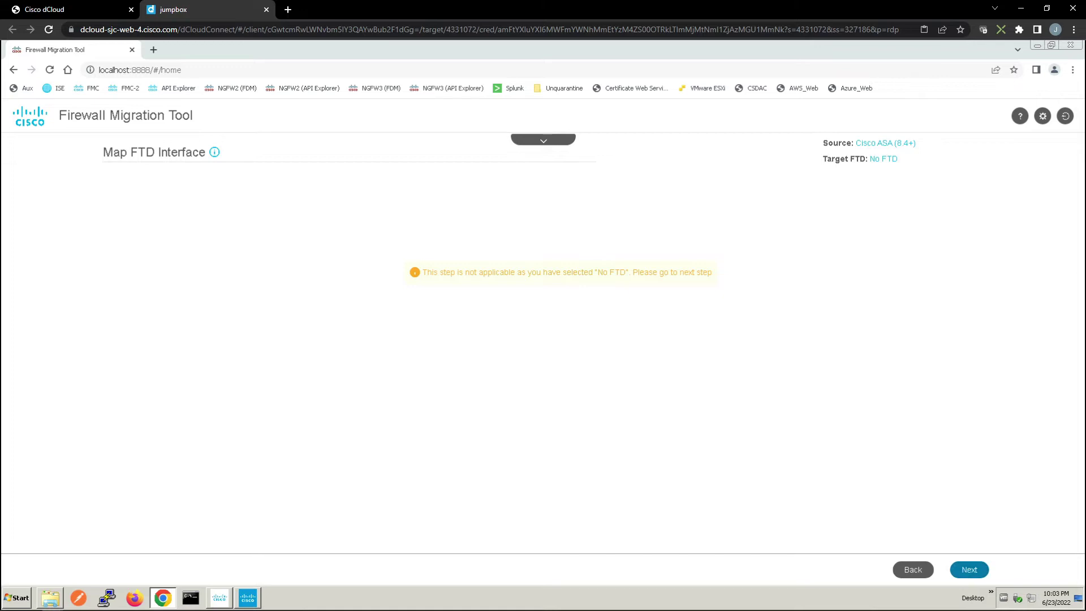
left_click(544, 142)
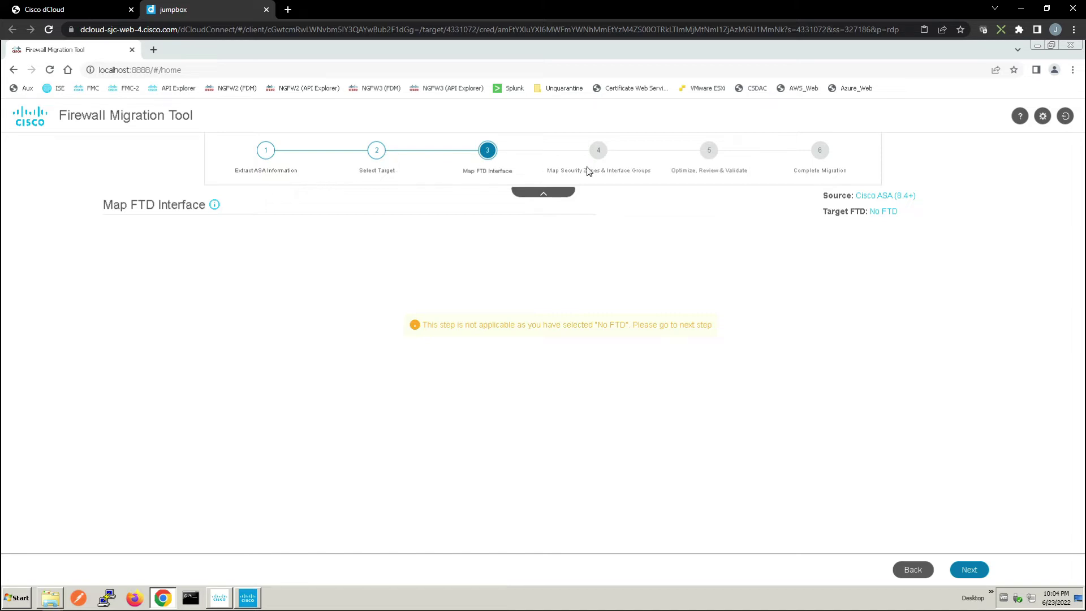
left_click(968, 570)
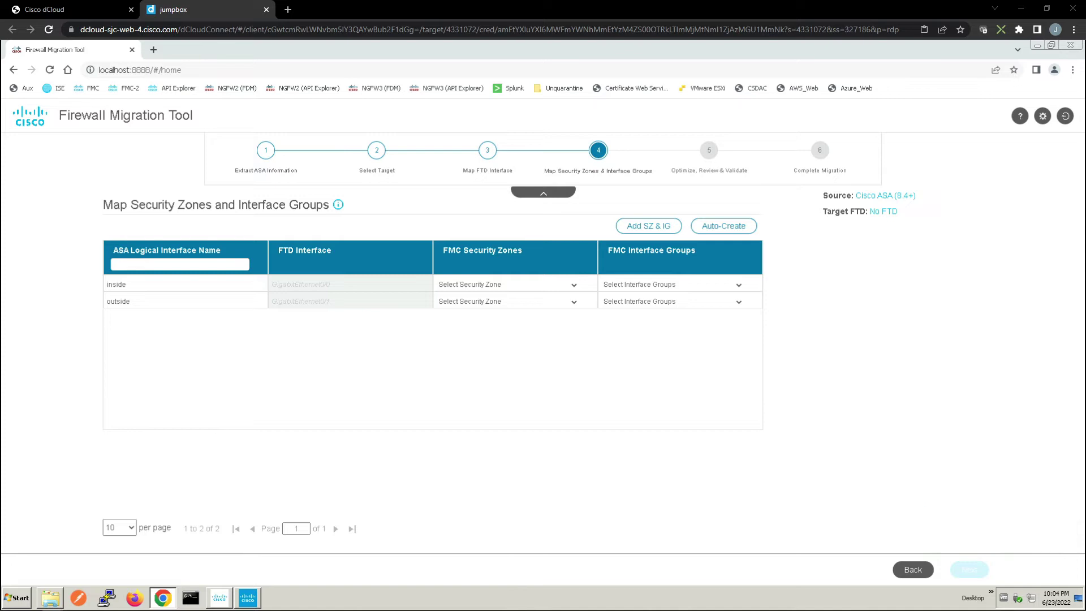
left_click(714, 228)
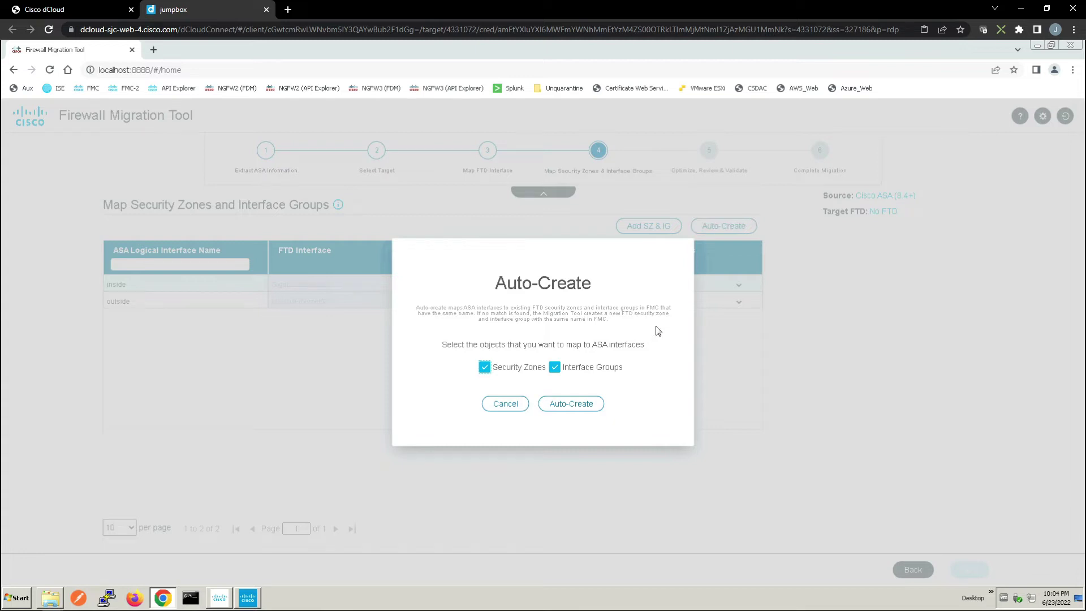
left_click(570, 403)
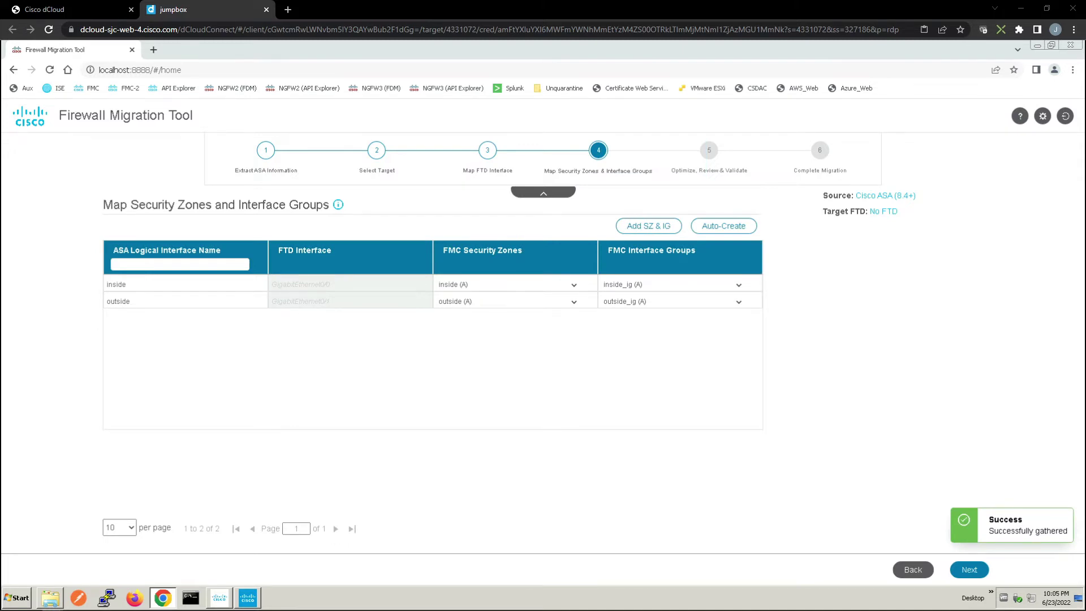
Move to rule review and set access rules inside_access_in_#1 and #2 to the Trust action
left_click(968, 570)
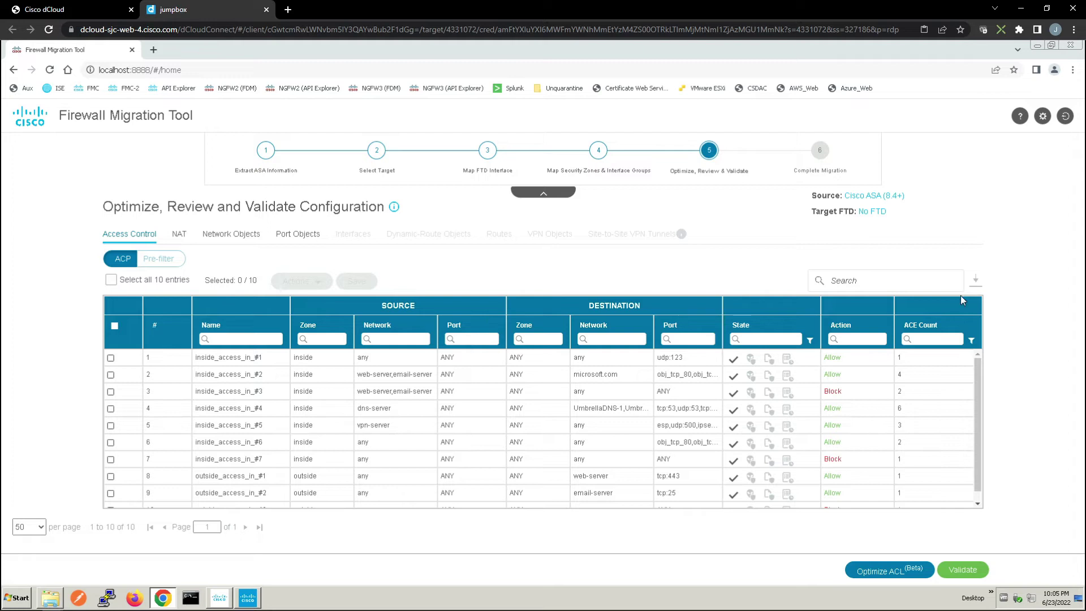
left_click(111, 359)
left_click(110, 376)
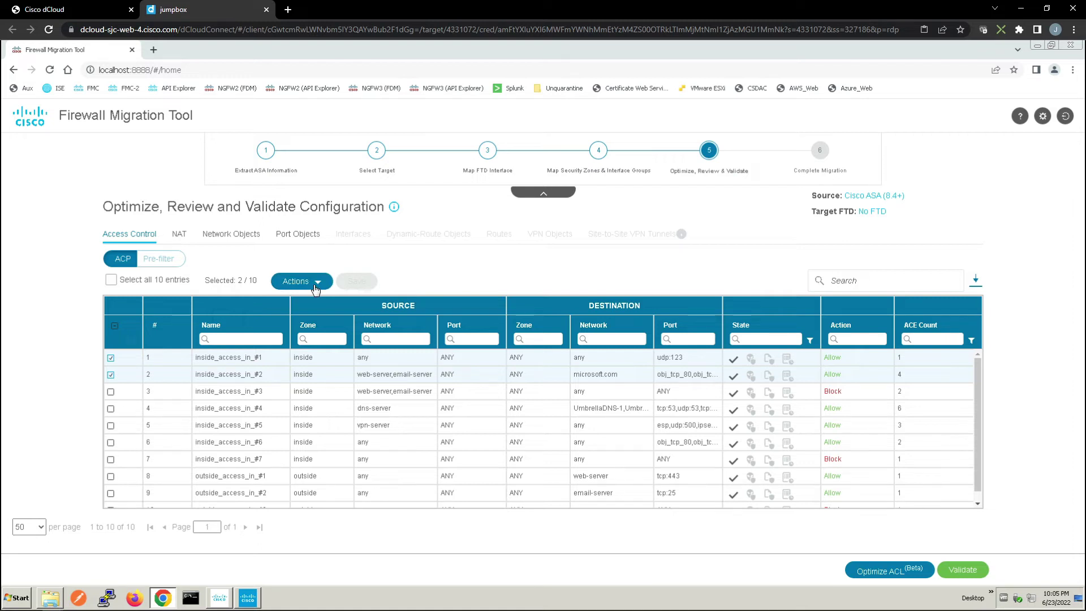
left_click(316, 289)
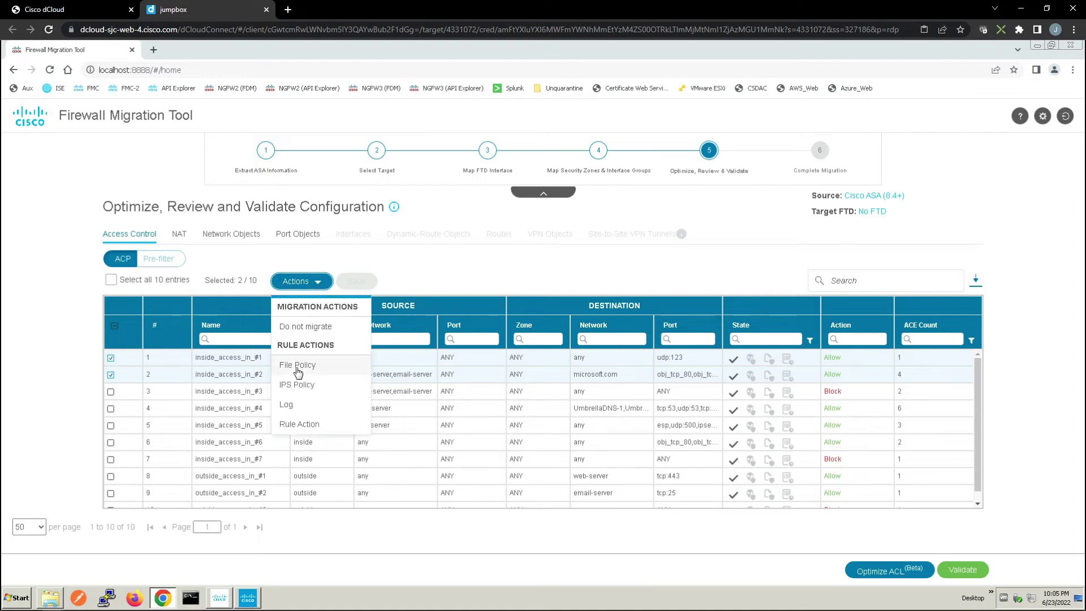
left_click(300, 425)
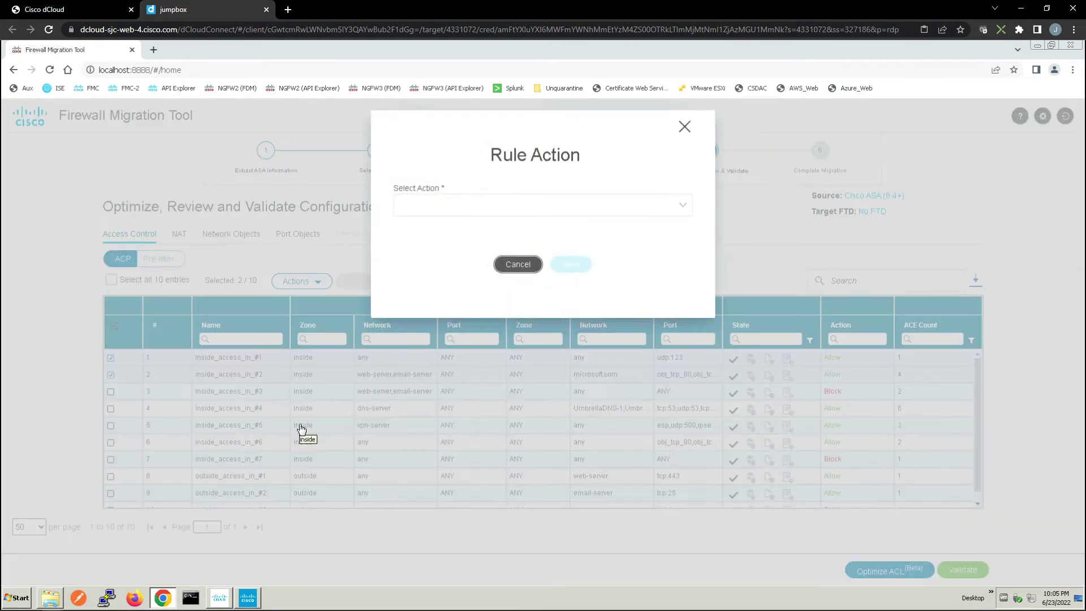
left_click(435, 195)
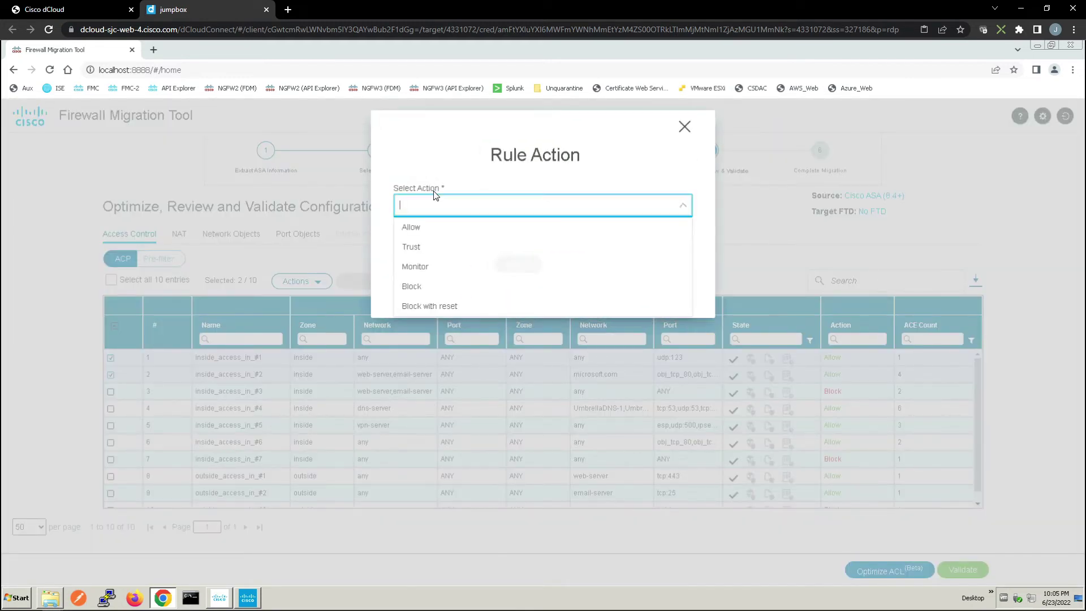
left_click(421, 250)
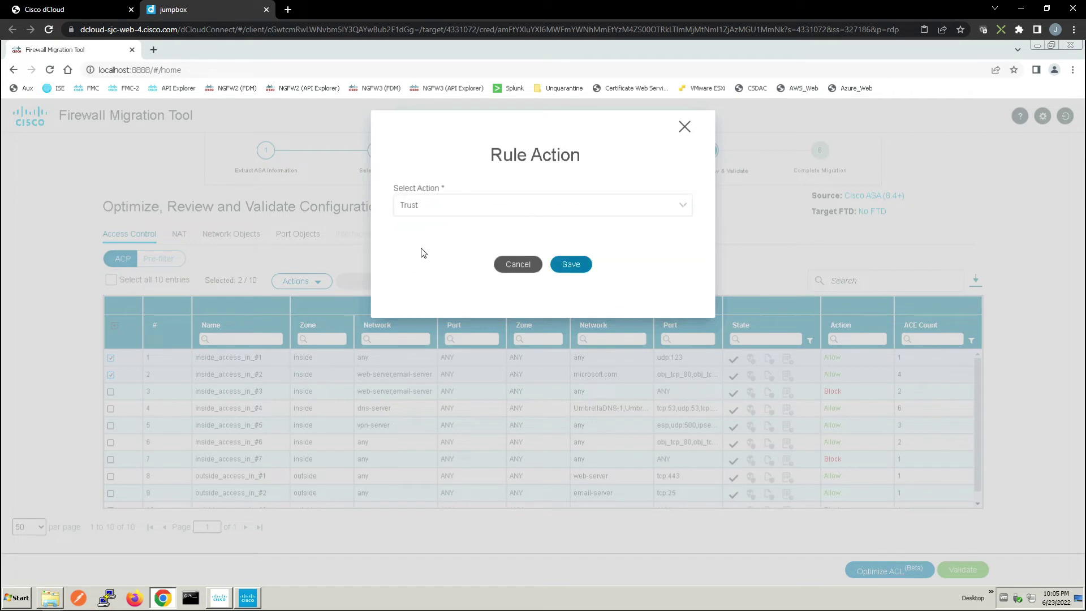
left_click(572, 265)
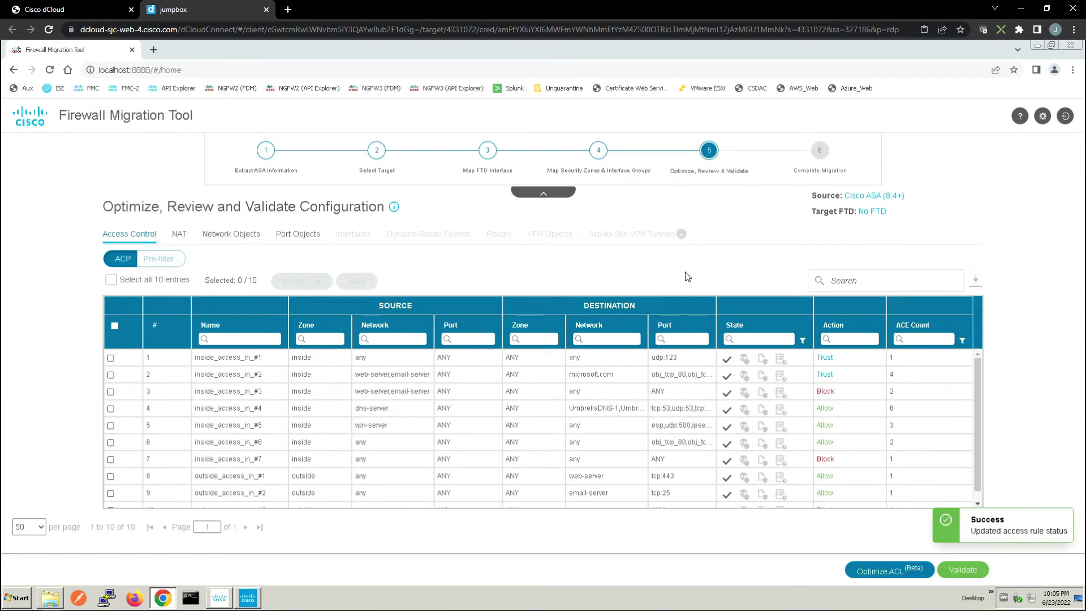
Give rules inside_access_in_#4, #5 and #6 the Balanced Security and Connectivity IPS policy with Default-Set variables
left_click(111, 409)
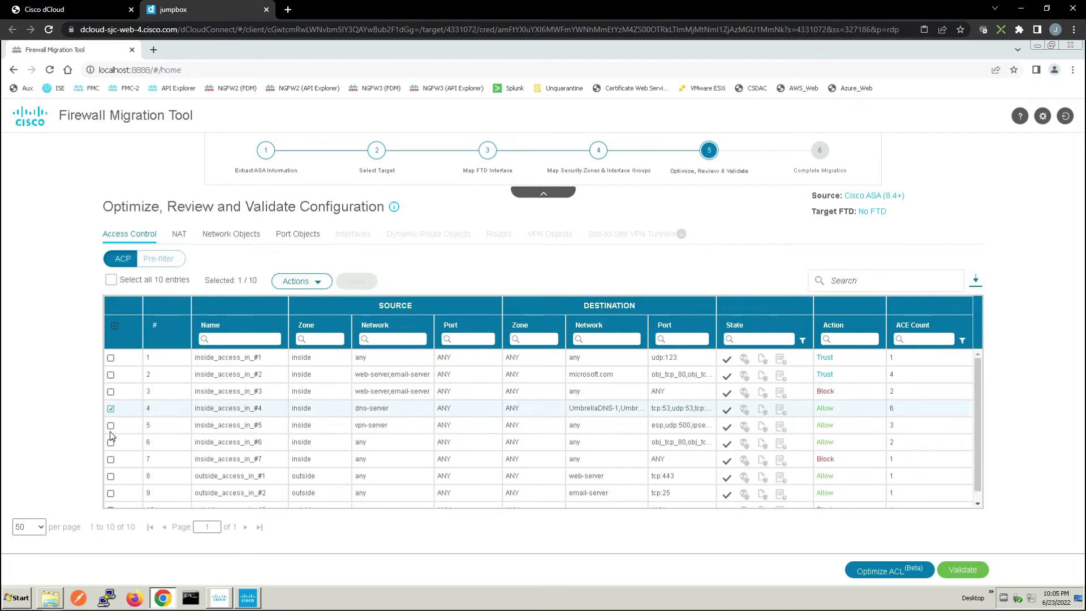
left_click(111, 426)
left_click(111, 443)
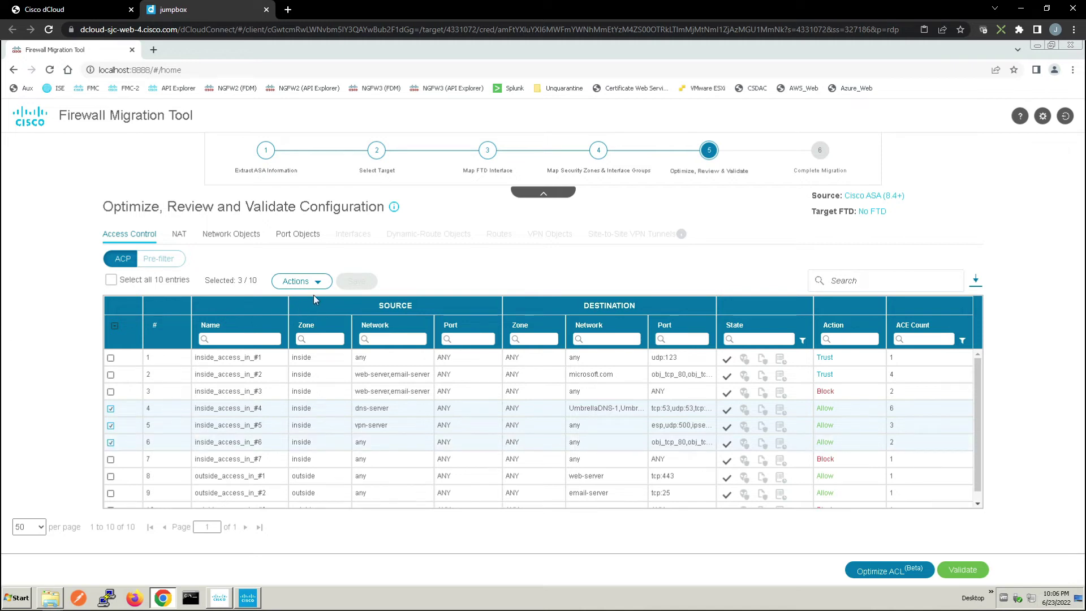
left_click(317, 285)
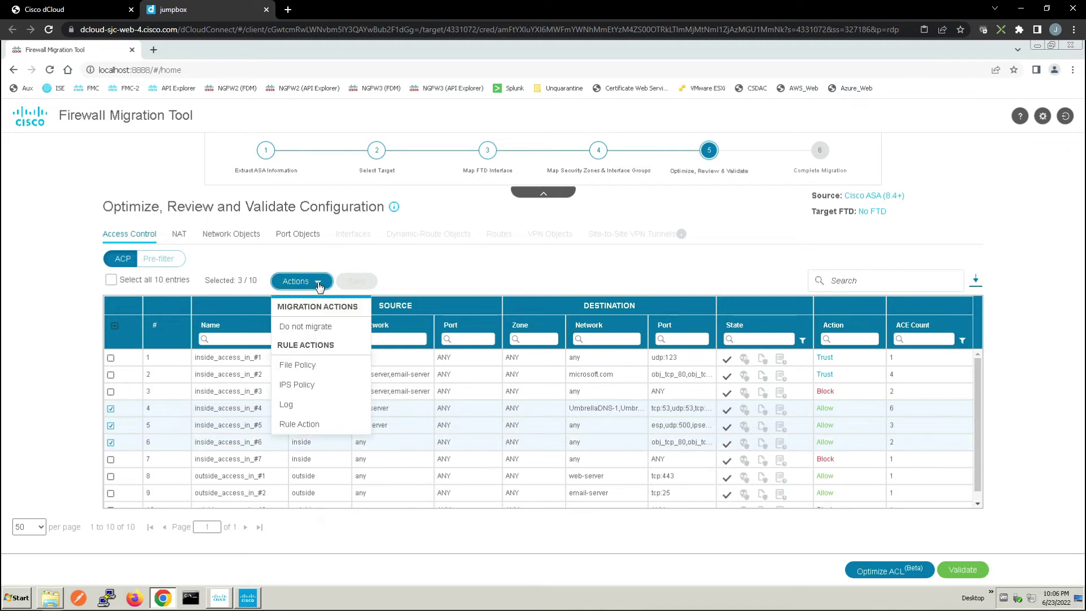
left_click(310, 386)
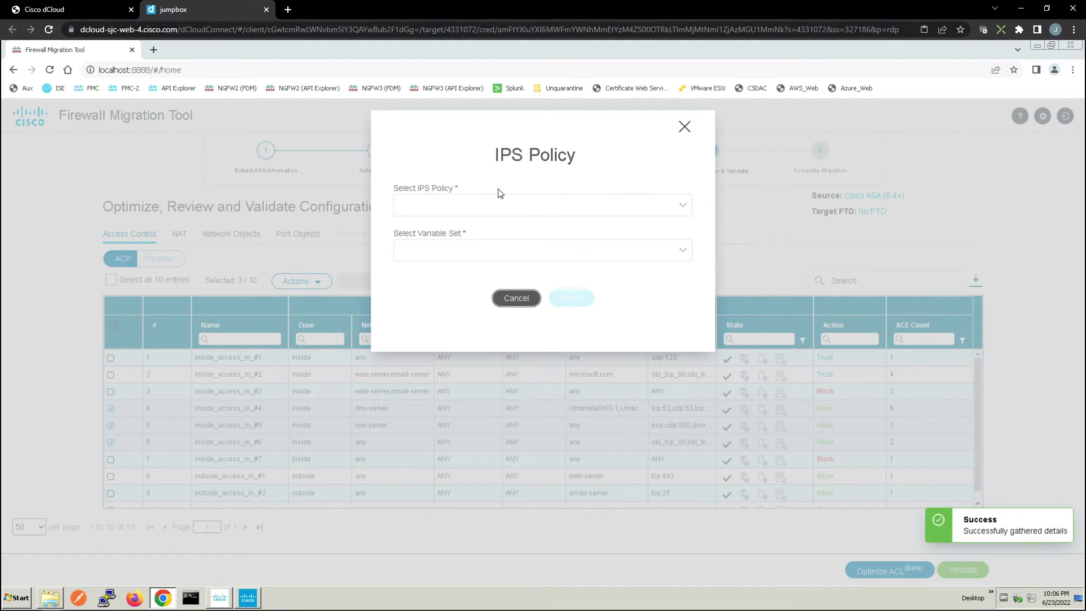
left_click(479, 204)
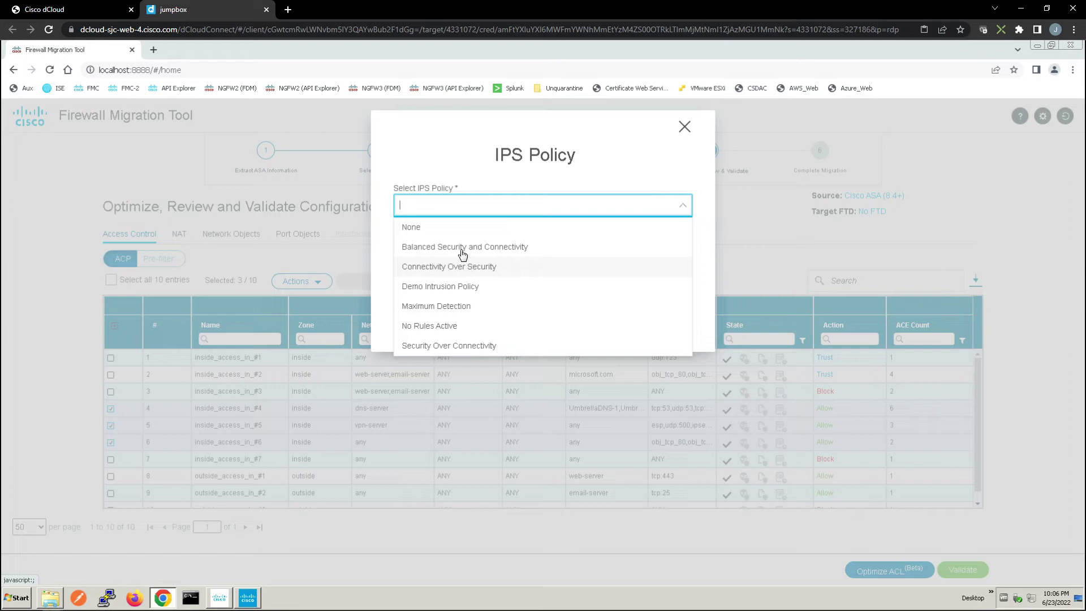
left_click(460, 249)
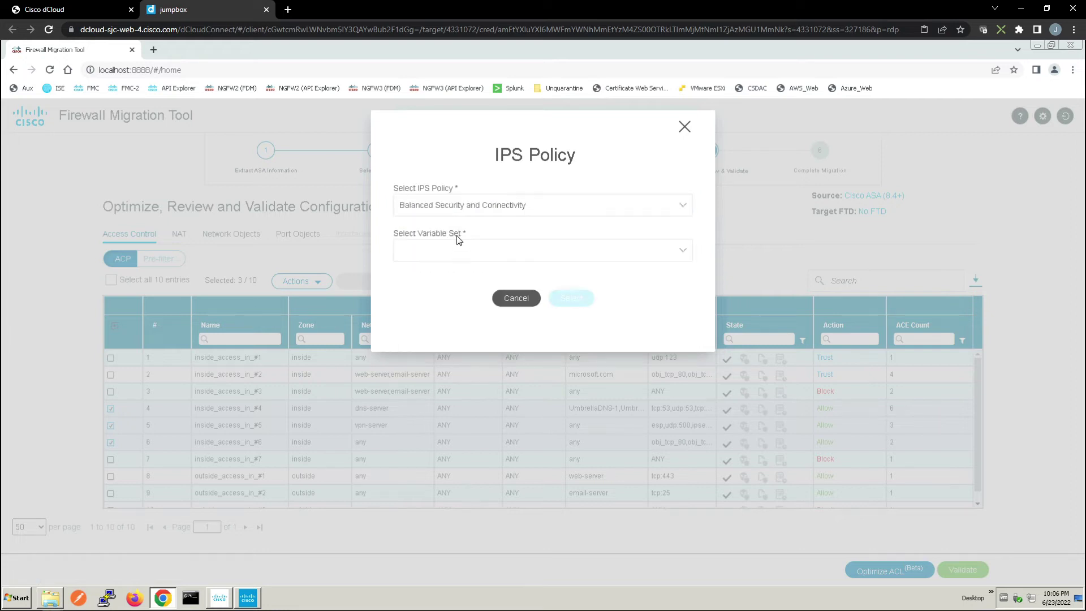
left_click(458, 239)
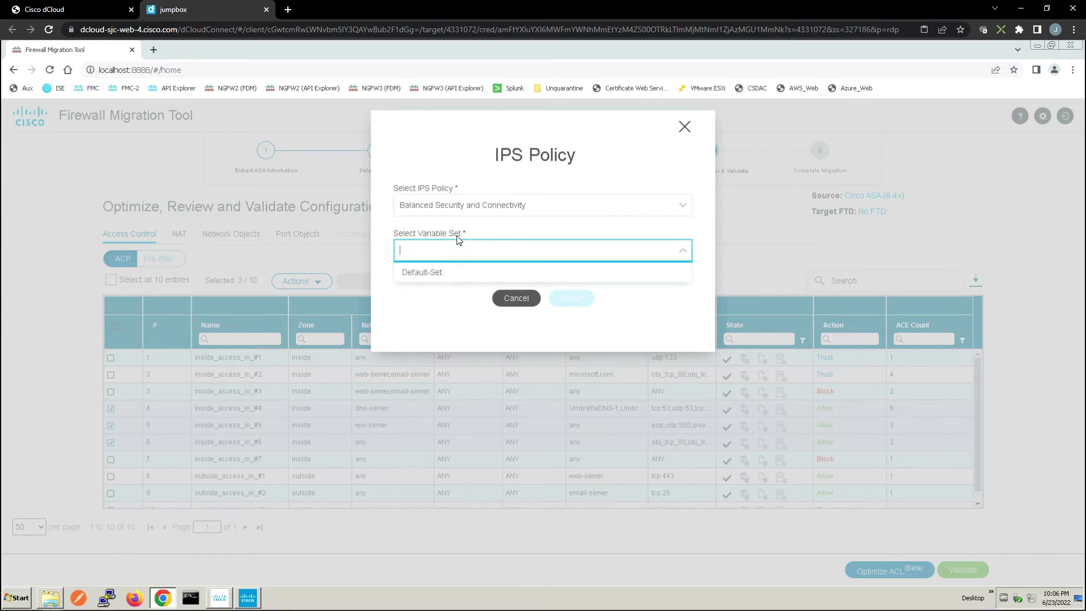
left_click(424, 272)
left_click(568, 299)
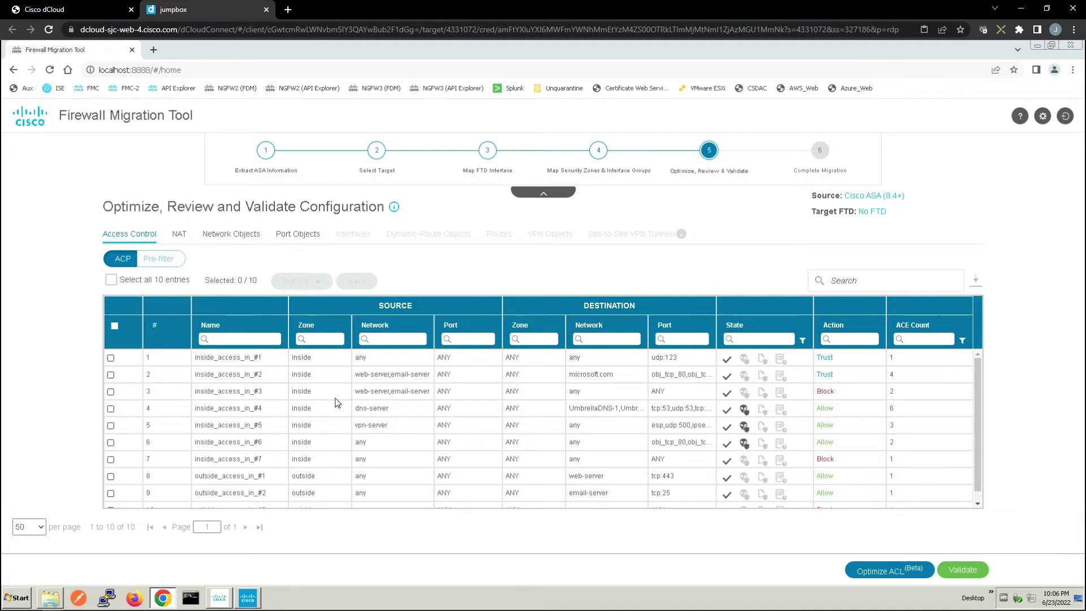
Enable 'Log at the end of connection' on rules inside_access_in_#1, #2, #4, #5 and #6
left_click(110, 357)
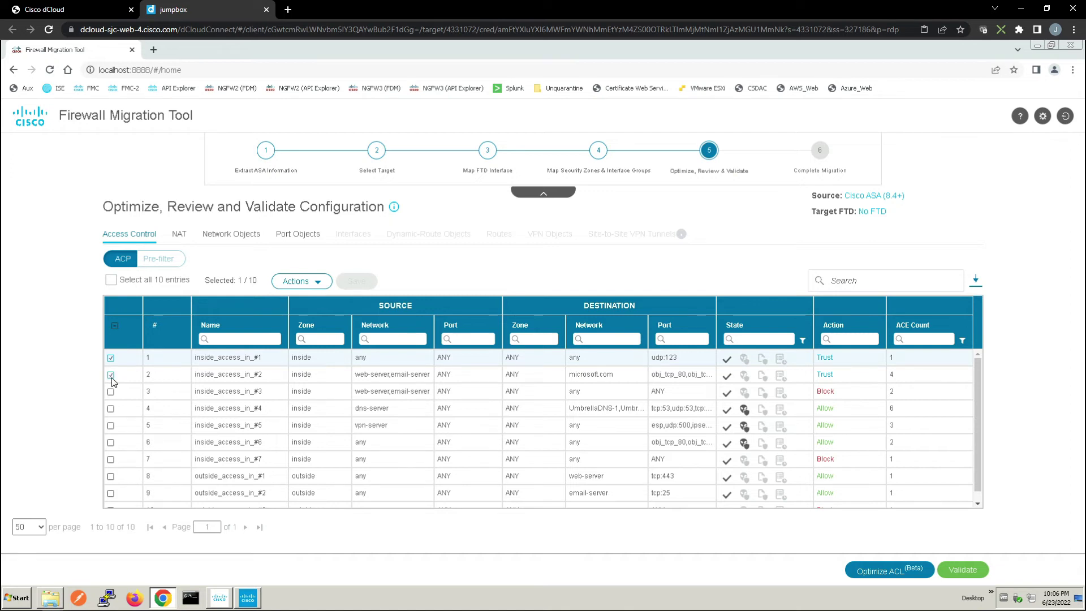
left_click(111, 375)
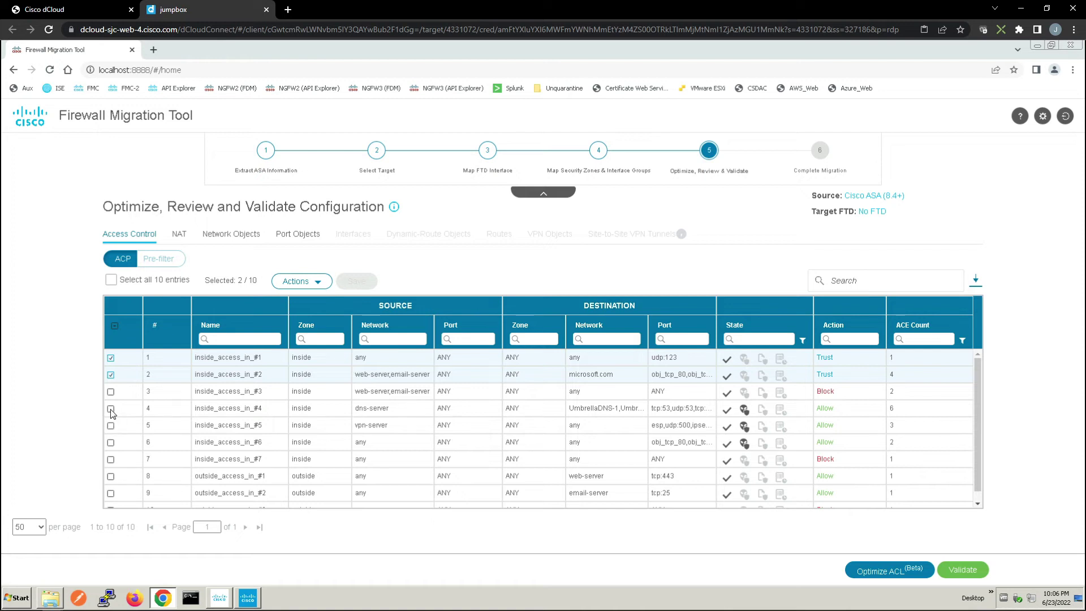
left_click(111, 409)
left_click(111, 426)
left_click(111, 443)
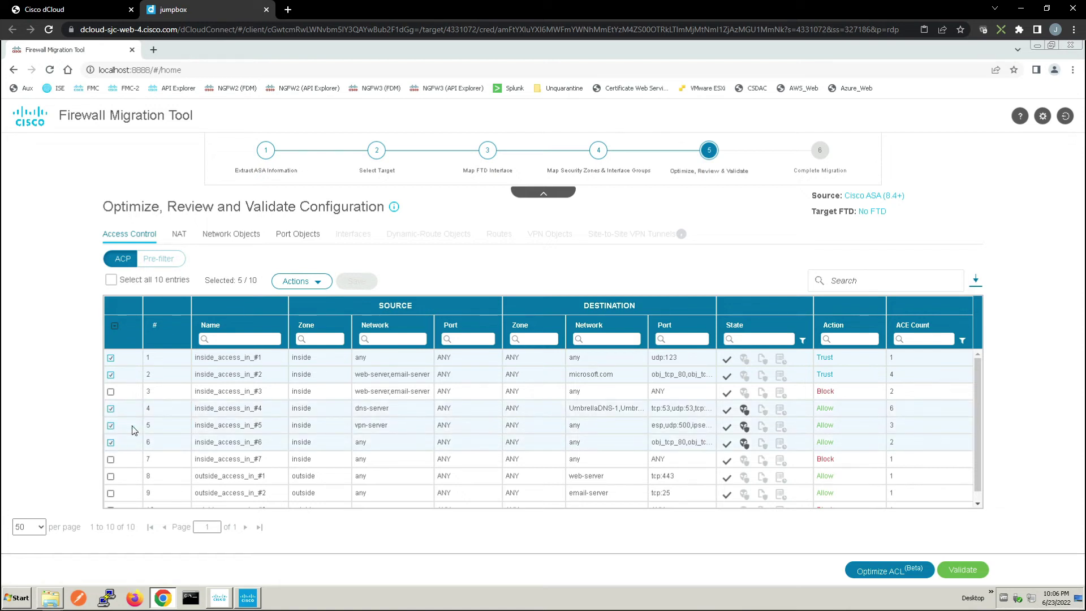
left_click(316, 282)
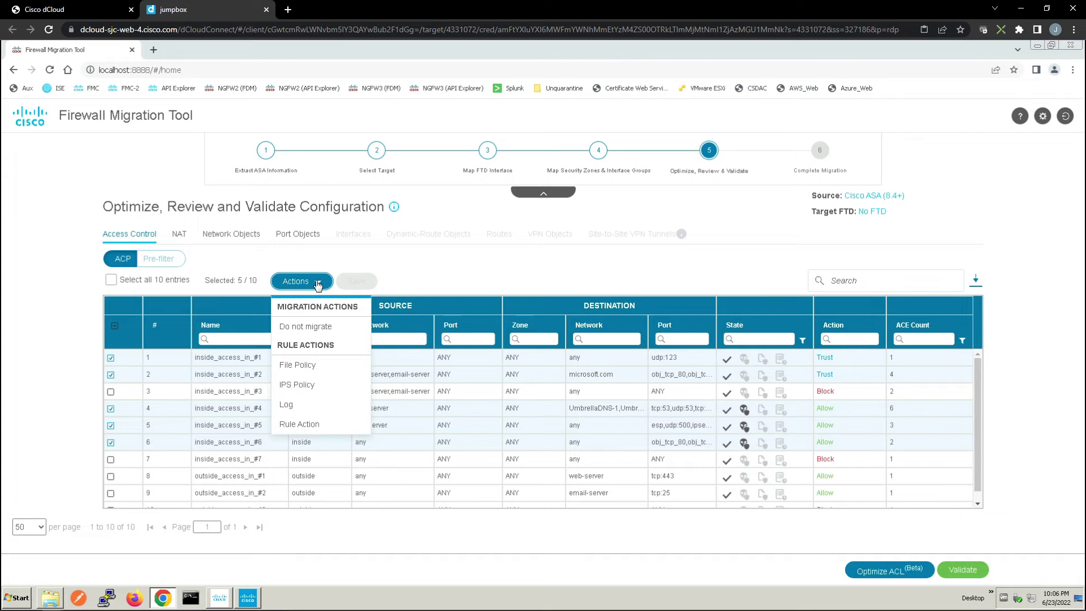
left_click(287, 404)
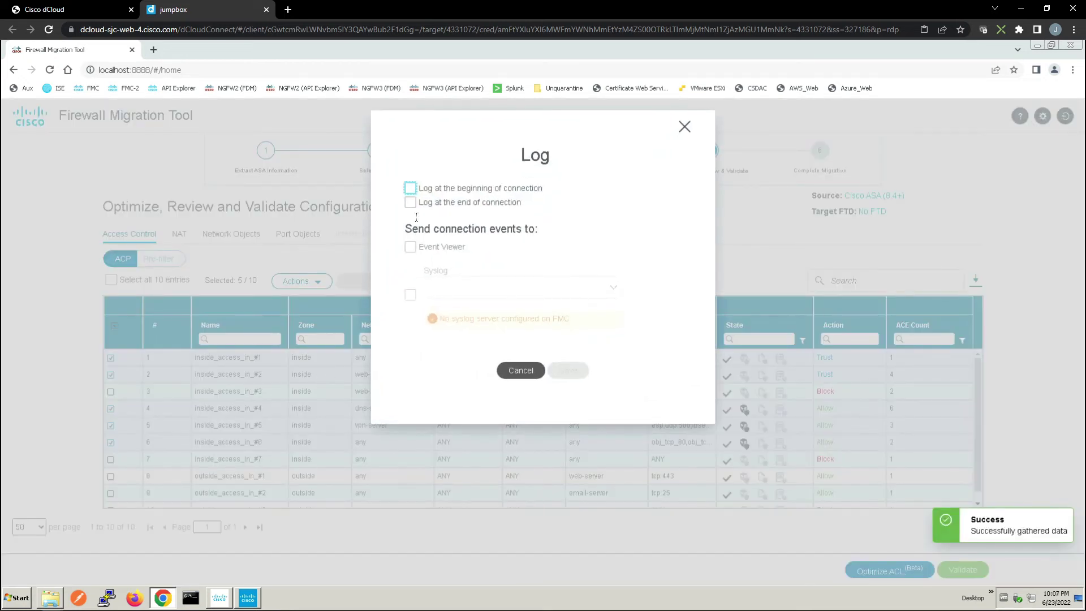
left_click(411, 204)
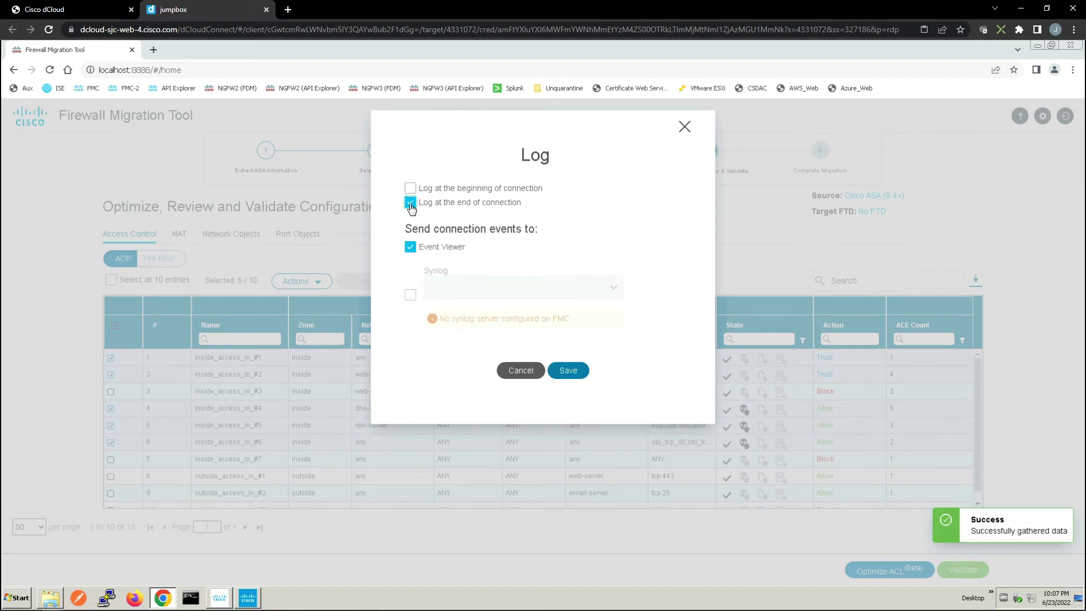
left_click(567, 370)
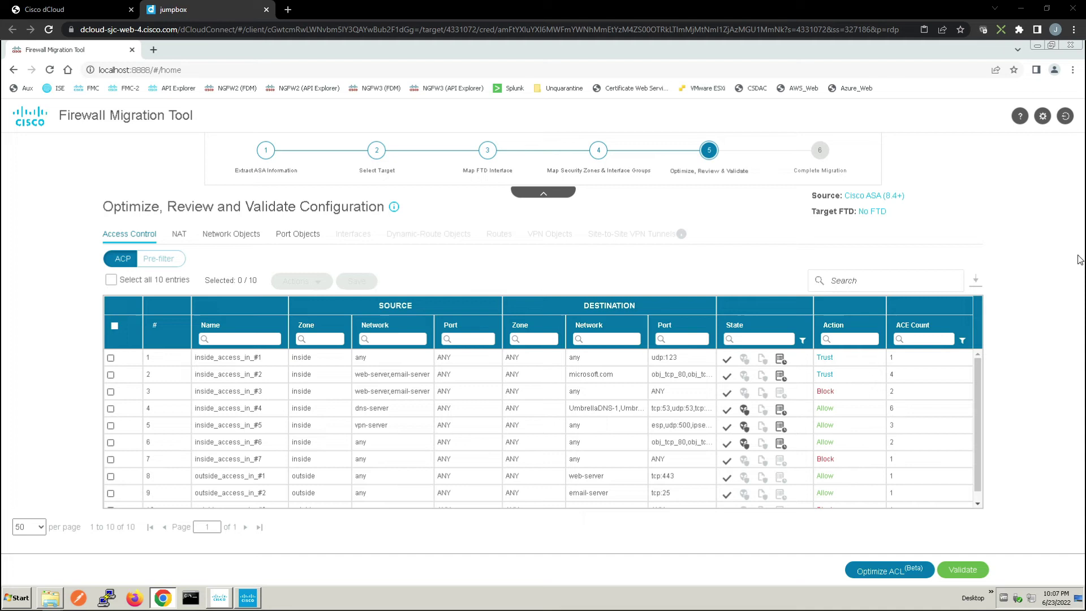
In Port Objects, rename obj_tcp_443 to https using Rename All
left_click(306, 237)
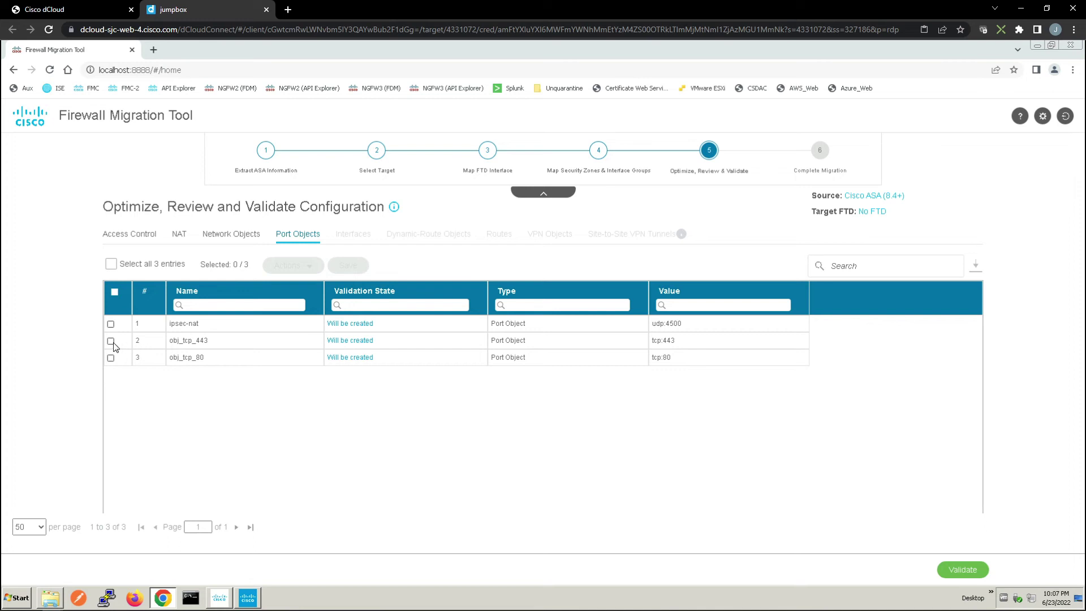
left_click(111, 341)
left_click(309, 266)
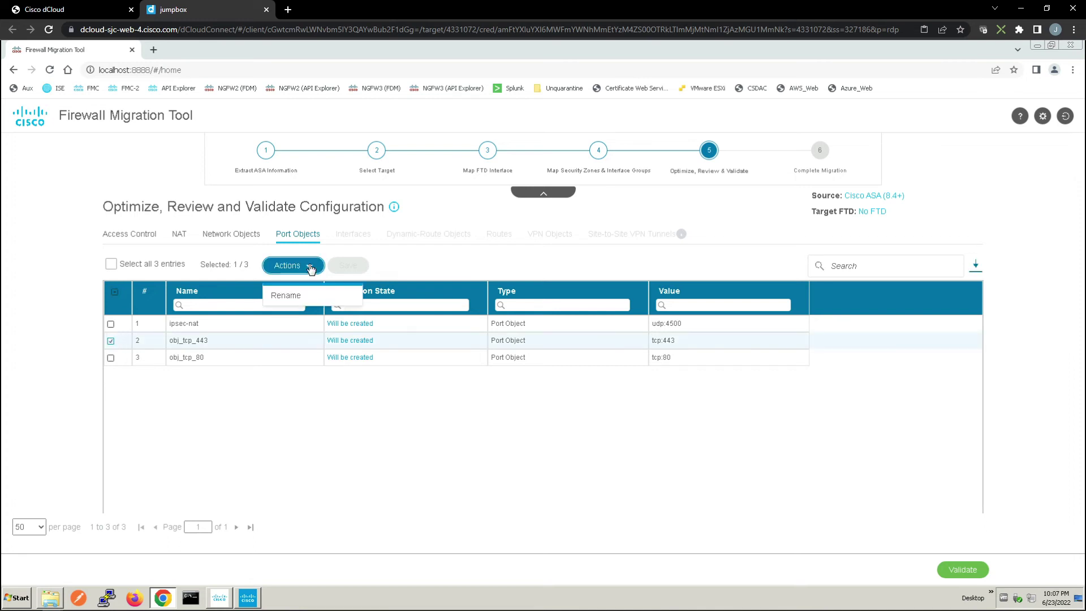
left_click(289, 297)
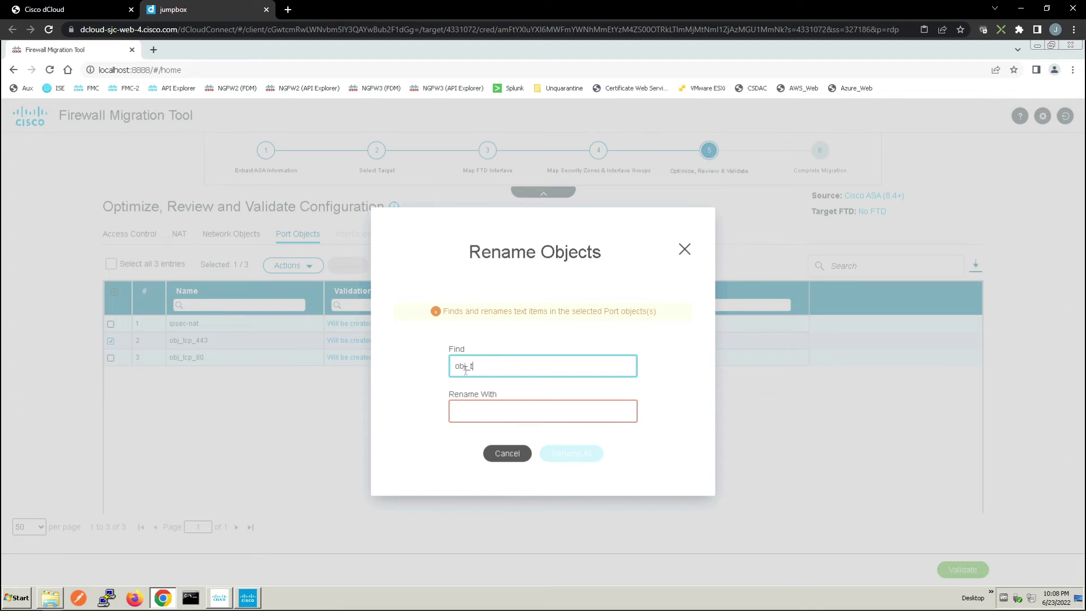
type("cp_443")
left_click(480, 414)
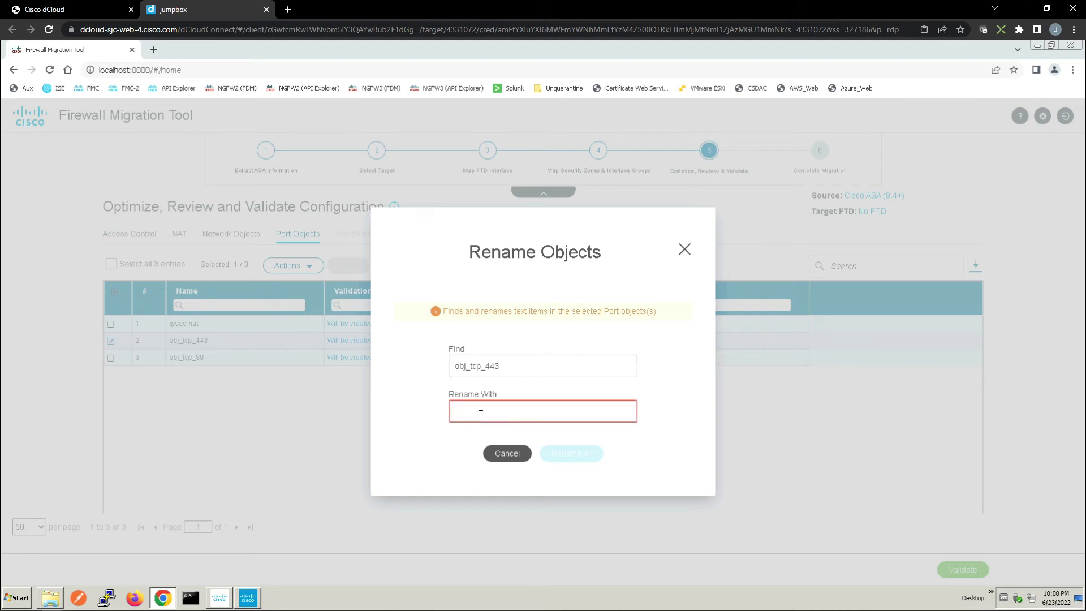
type("https")
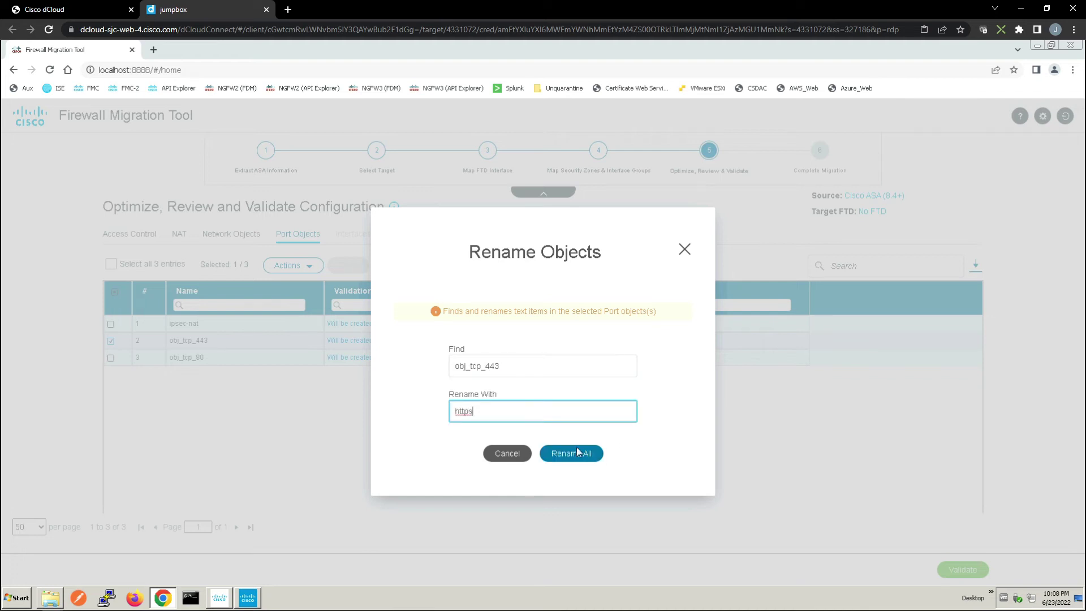
left_click(577, 455)
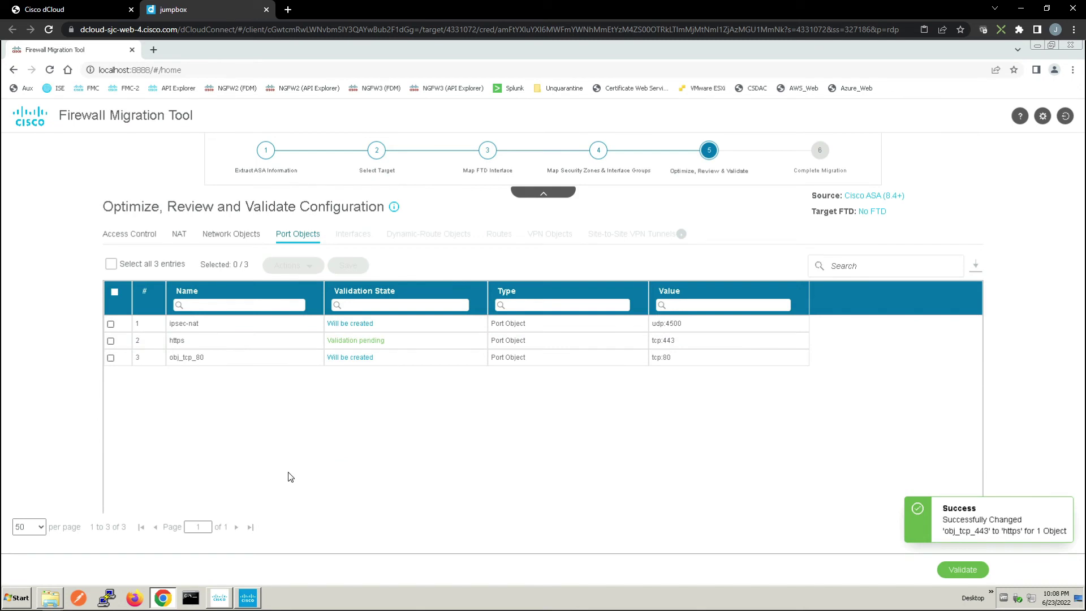
Validate the migration and push the configuration to FMC
left_click(962, 569)
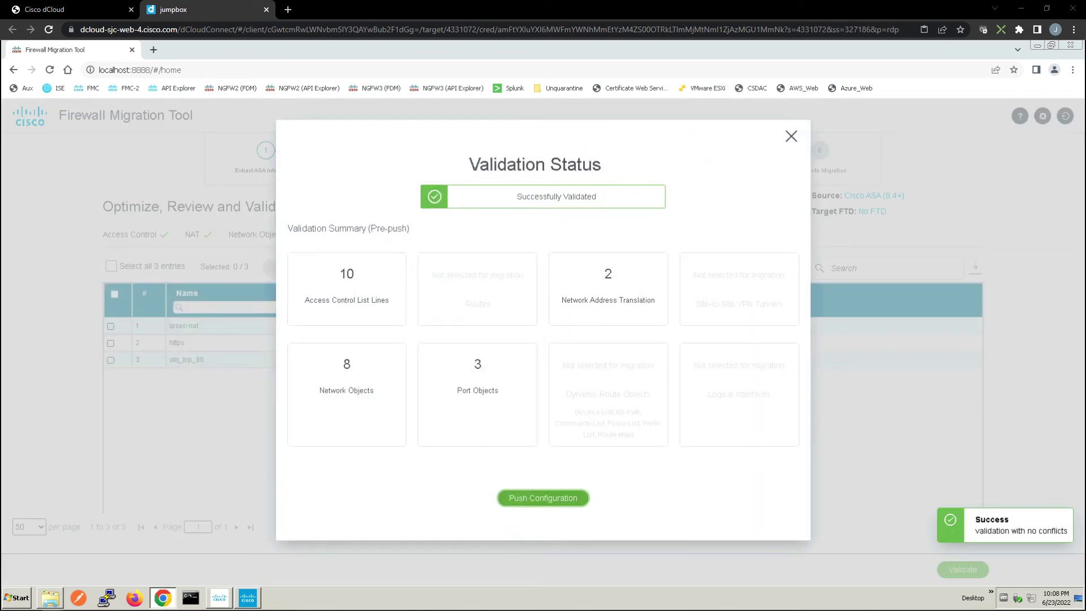
left_click(543, 499)
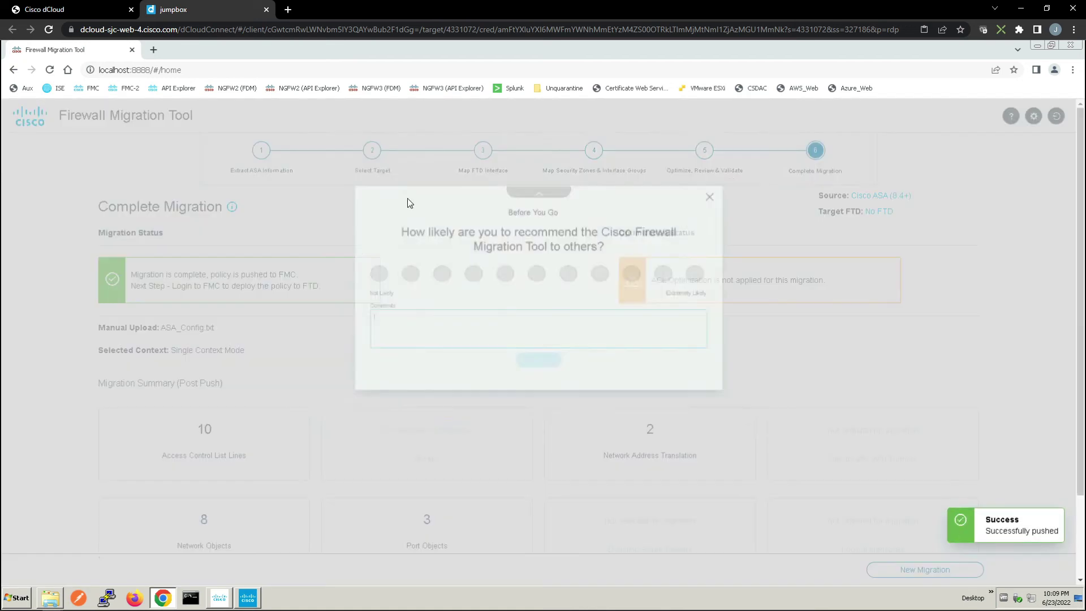
Dismiss the feedback survey, open the FMC web address in a new tab and log in
left_click(792, 128)
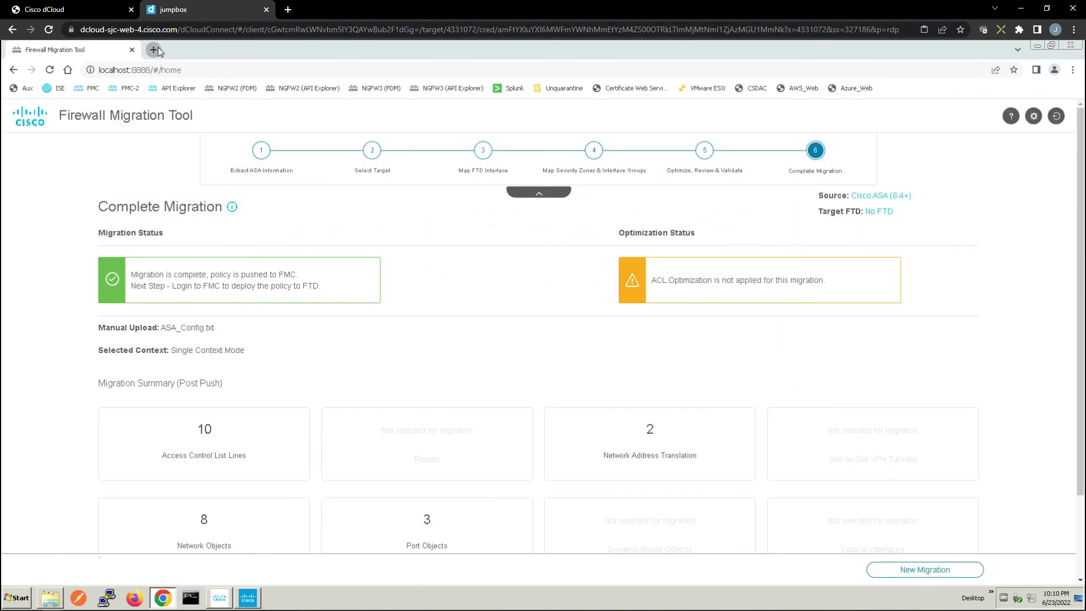
left_click(153, 50)
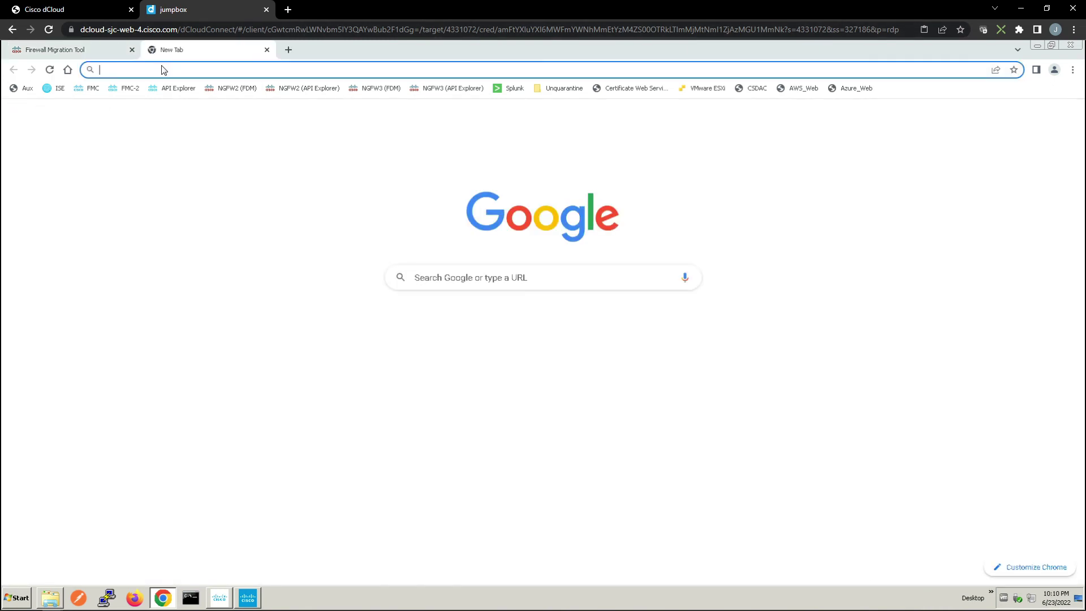
type("https://fmc.dcloud.local")
key("Return")
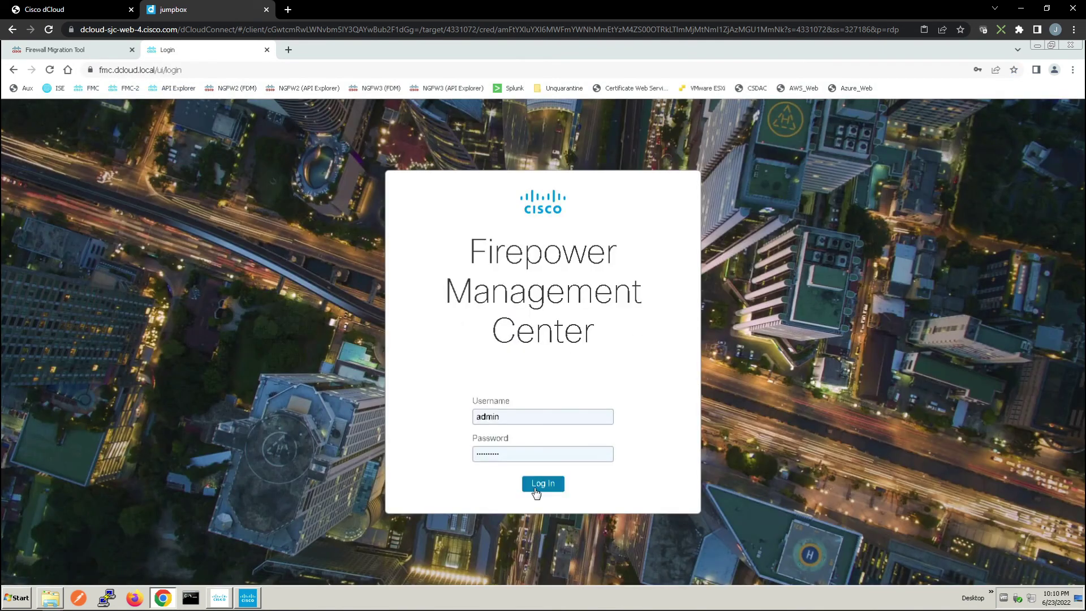
left_click(534, 485)
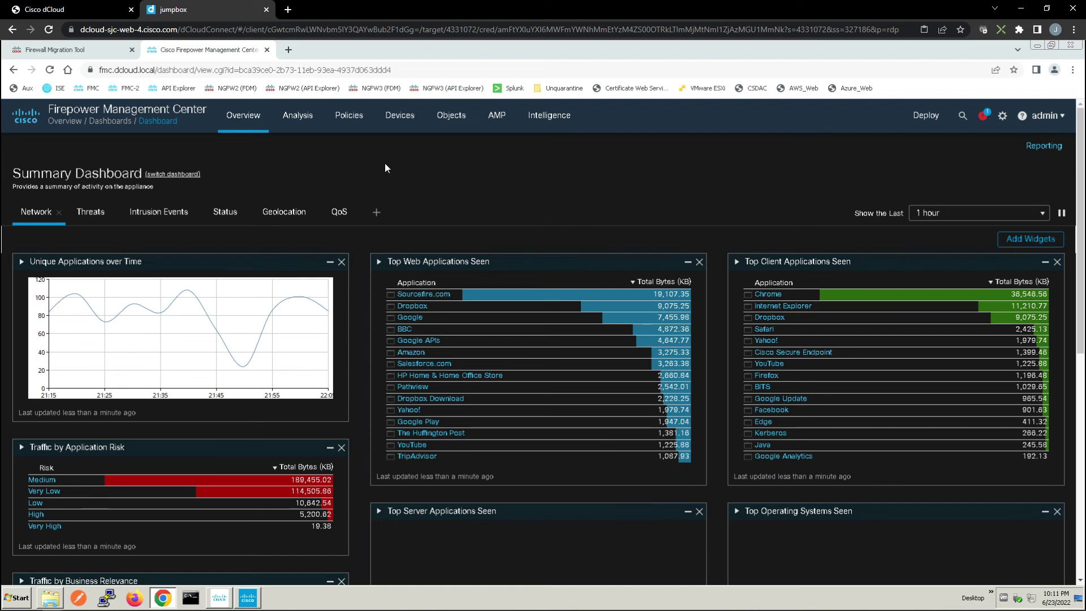
mouse_move(343, 119)
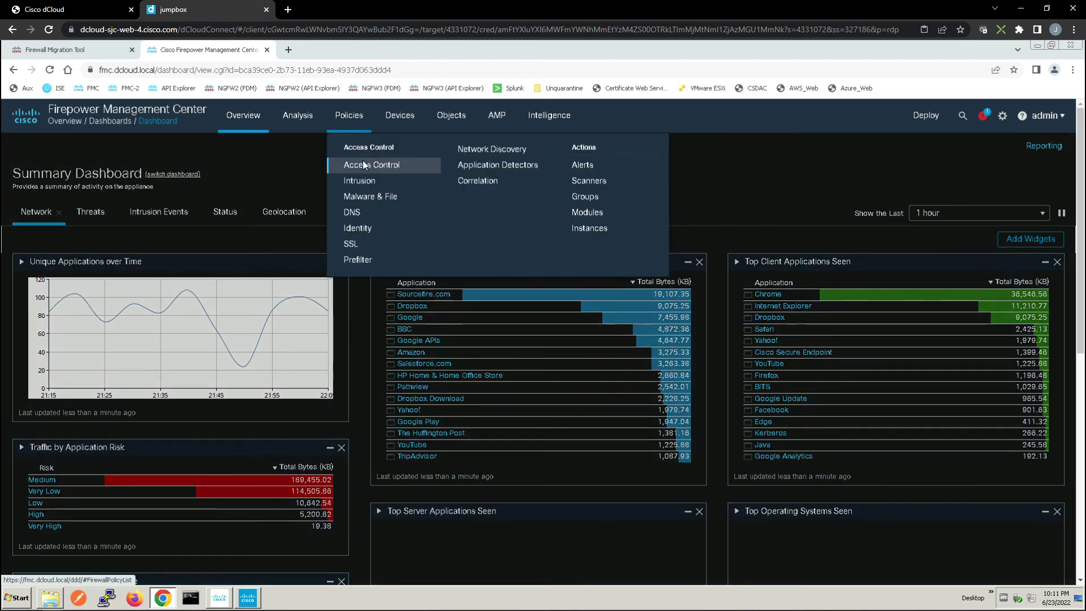
left_click(364, 165)
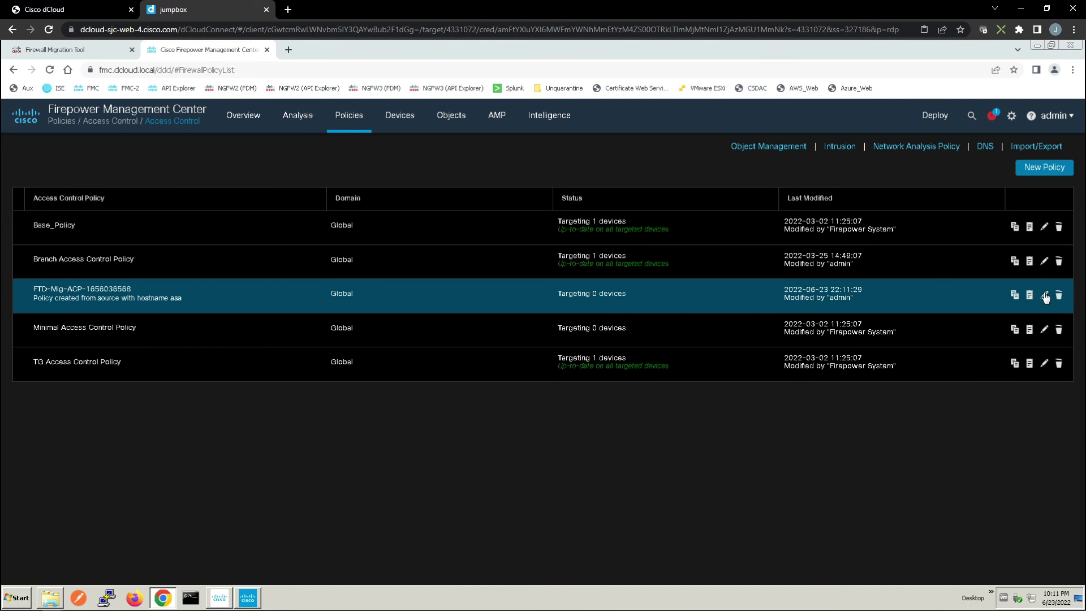
left_click(1044, 295)
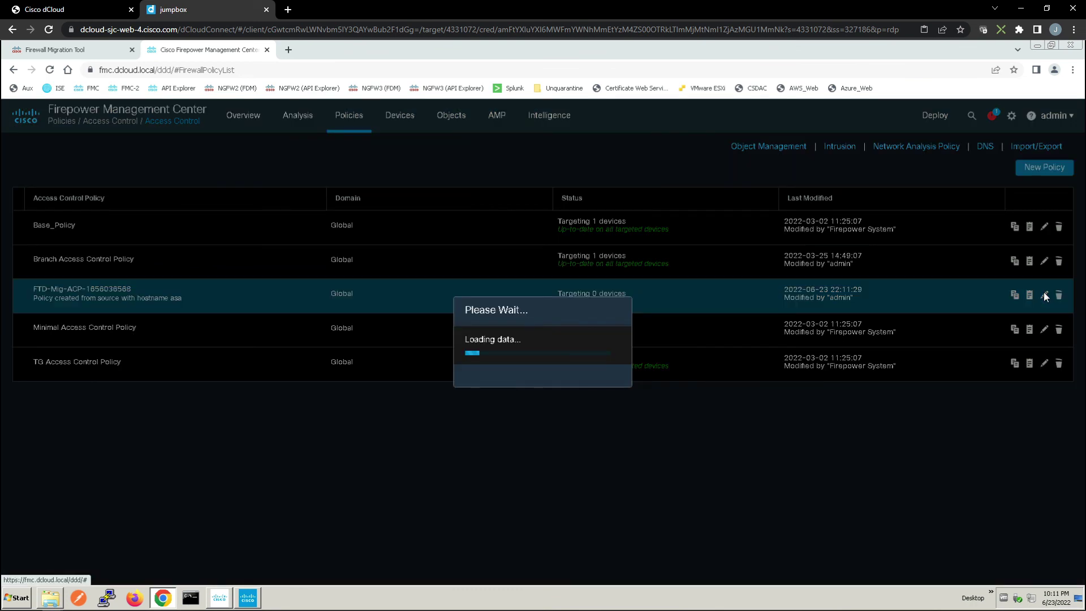